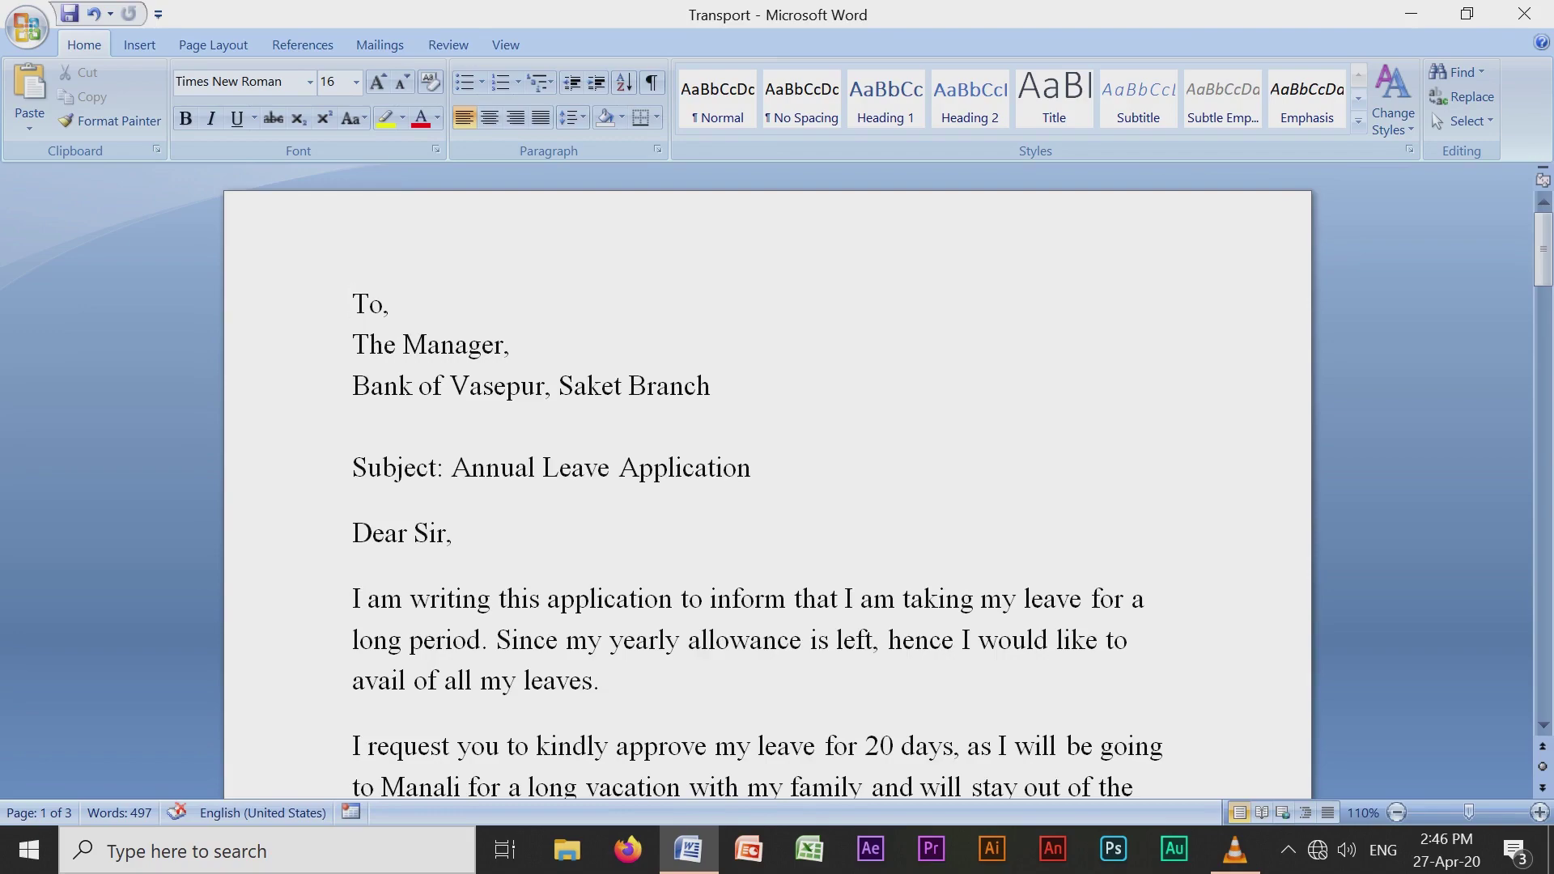
Review the Transport document's later pages, scroll back up, then minimize everything to the desktop.
scroll(767, 486, down, 3)
scroll(768, 487, down, 1)
scroll(767, 486, down, 1)
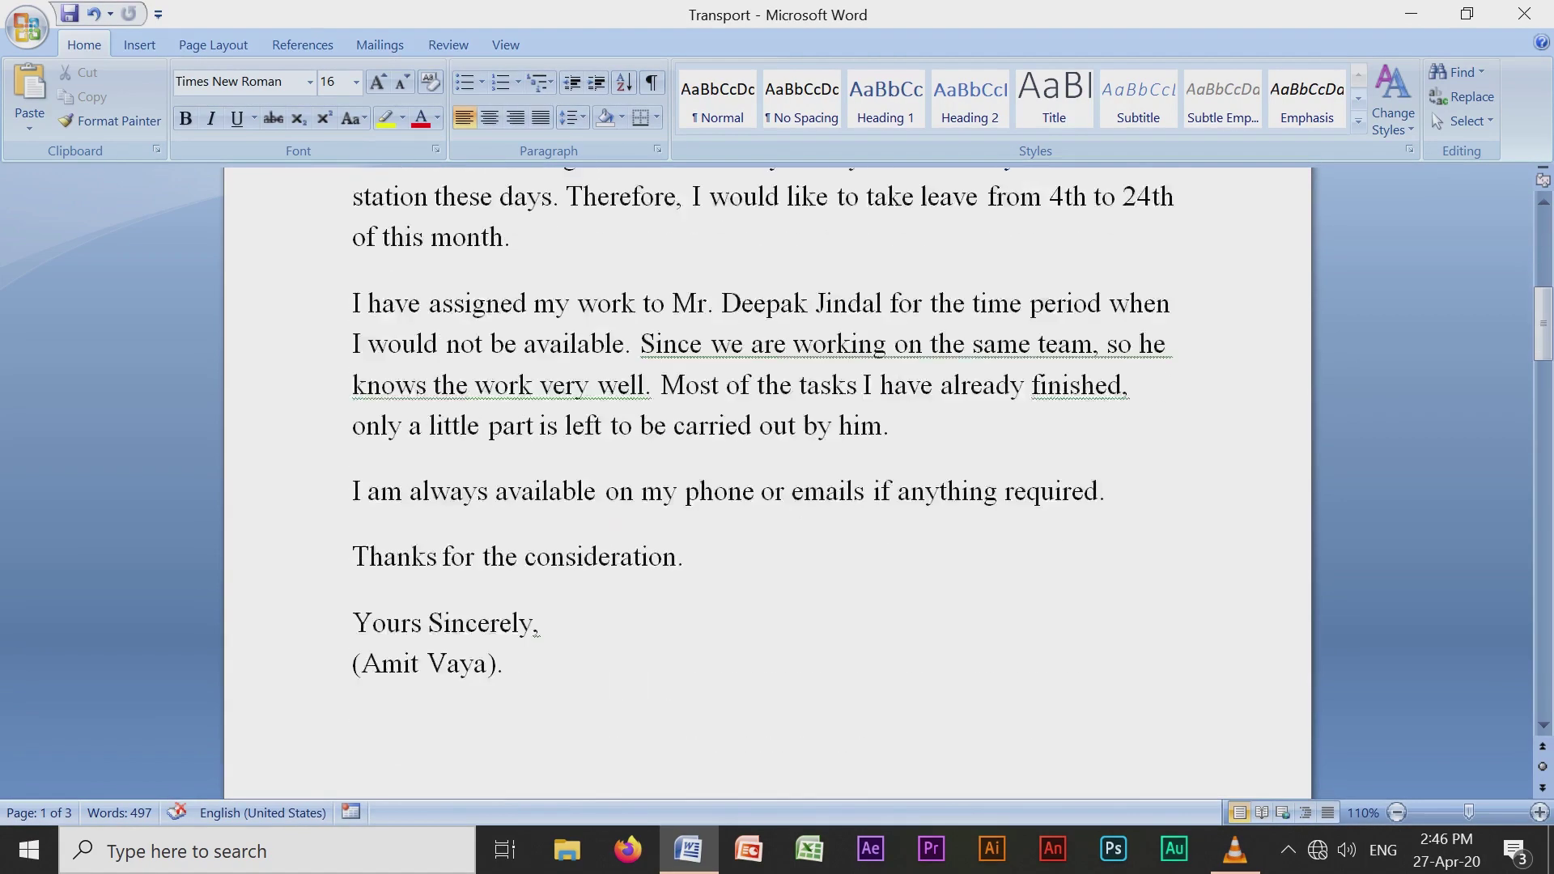
scroll(767, 485, down, 3)
scroll(767, 486, down, 3)
scroll(768, 486, down, 5)
scroll(768, 485, down, 2)
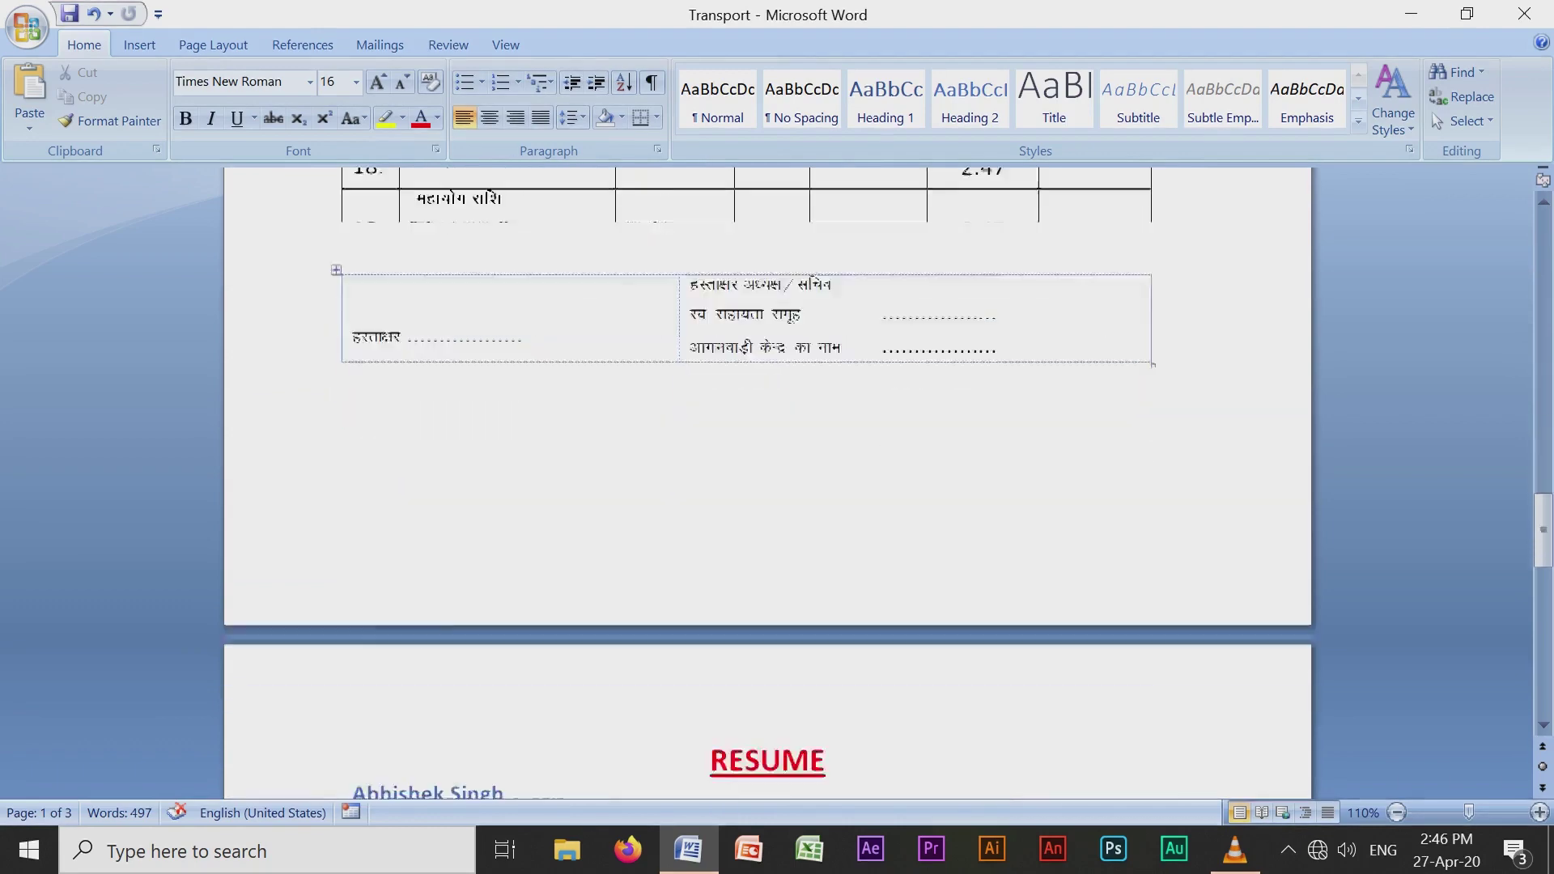
scroll(767, 486, down, 3)
scroll(768, 485, down, 4)
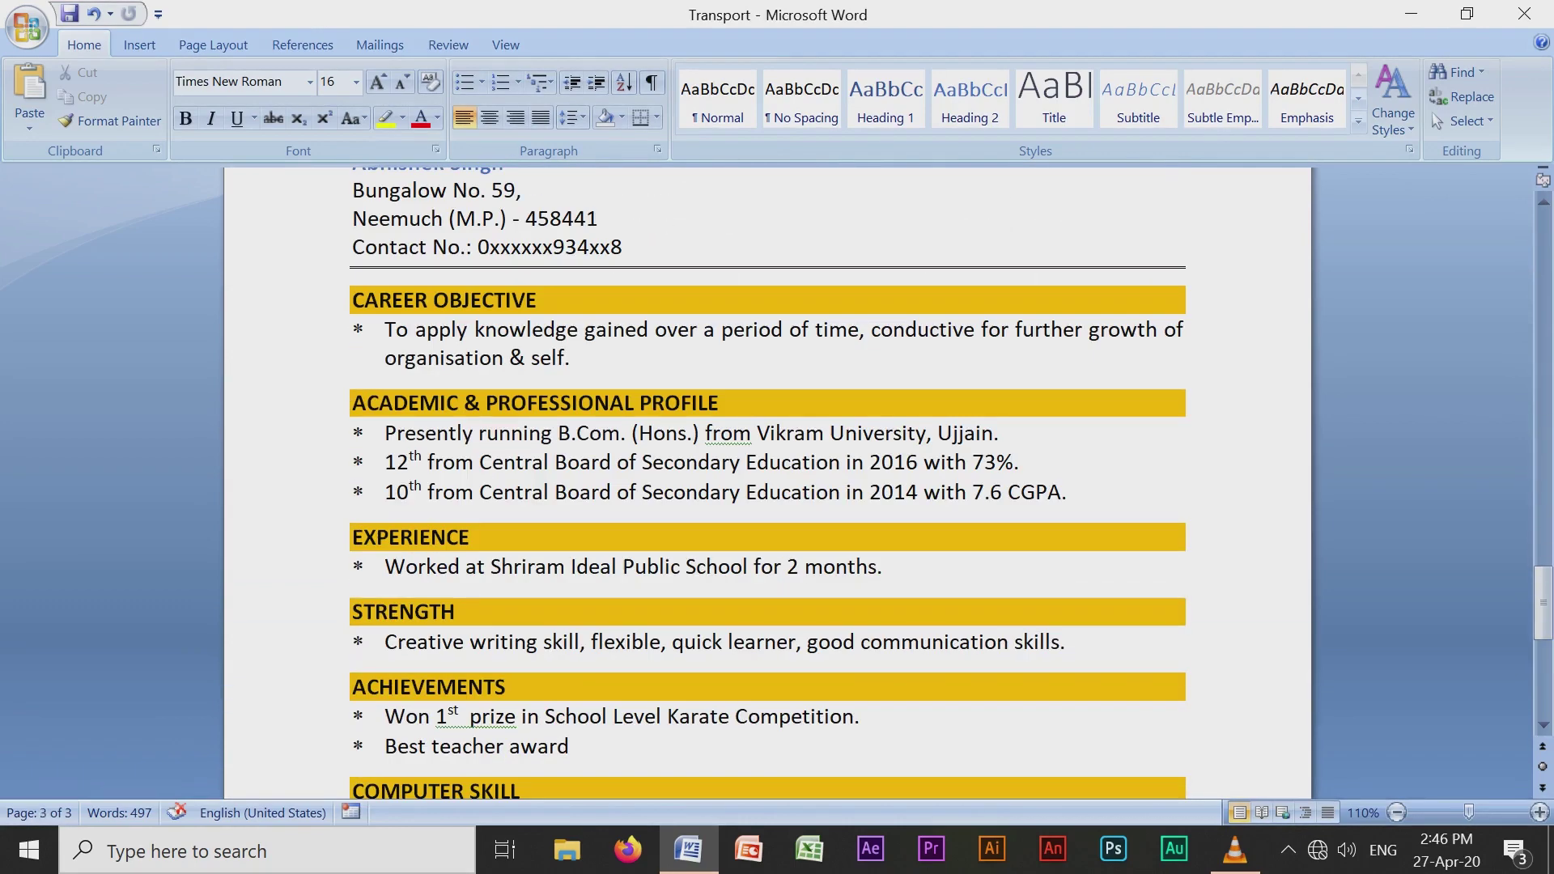
scroll(767, 486, up, 5)
scroll(767, 486, up, 5)
scroll(768, 486, up, 6)
scroll(767, 486, up, 5)
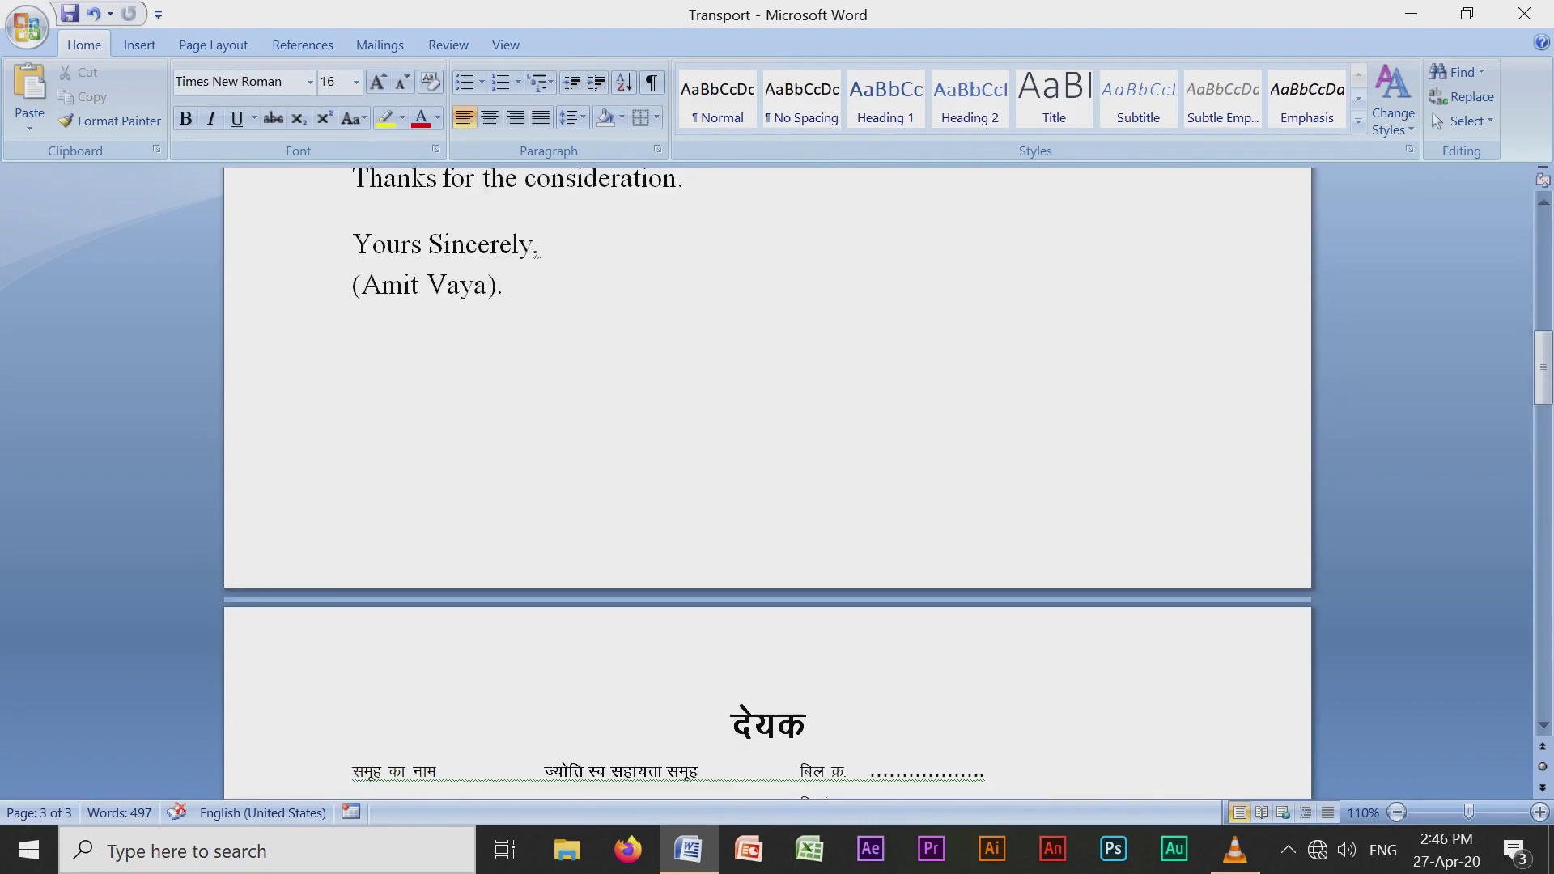
scroll(768, 486, up, 5)
key(super+d)
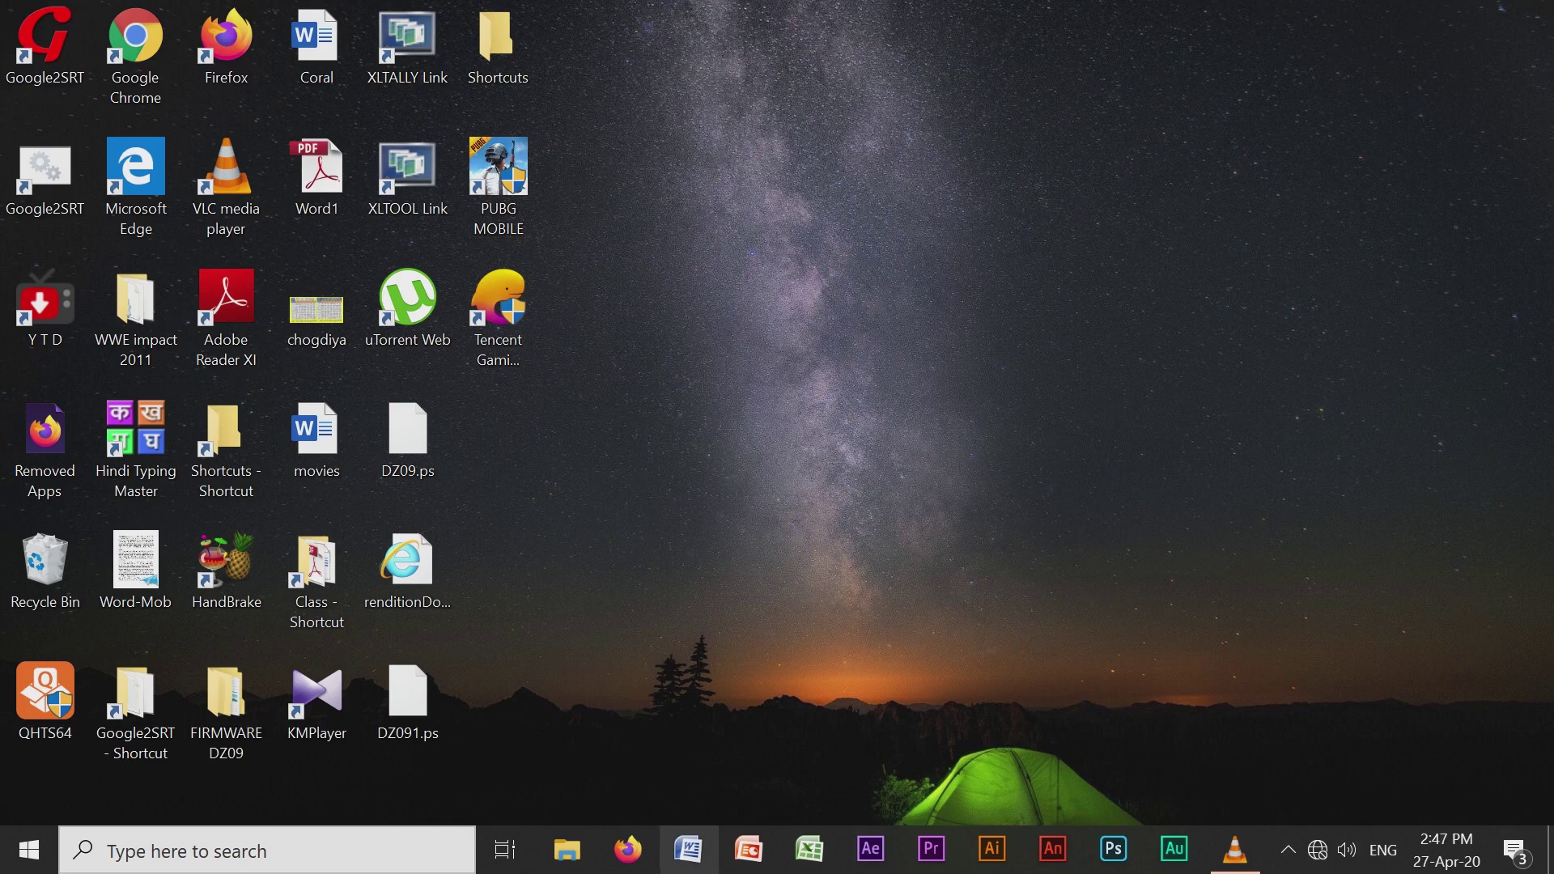
Start Word from the taskbar to get a blank Document1.
click(688, 848)
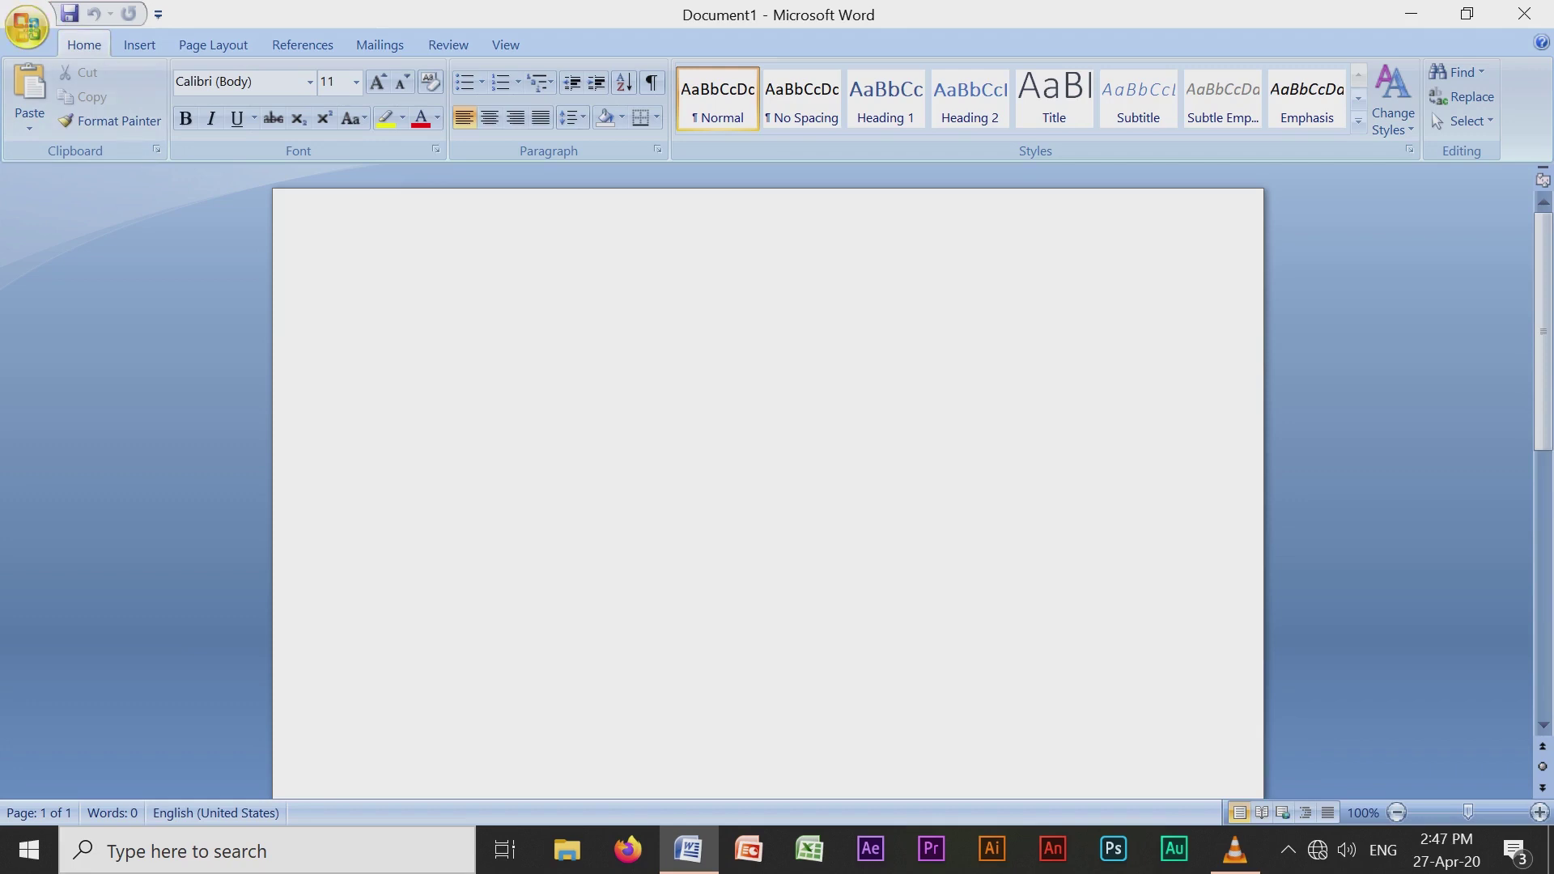
Glance at the Office button menu, then show the Customize Quick Access Toolbar options.
click(27, 27)
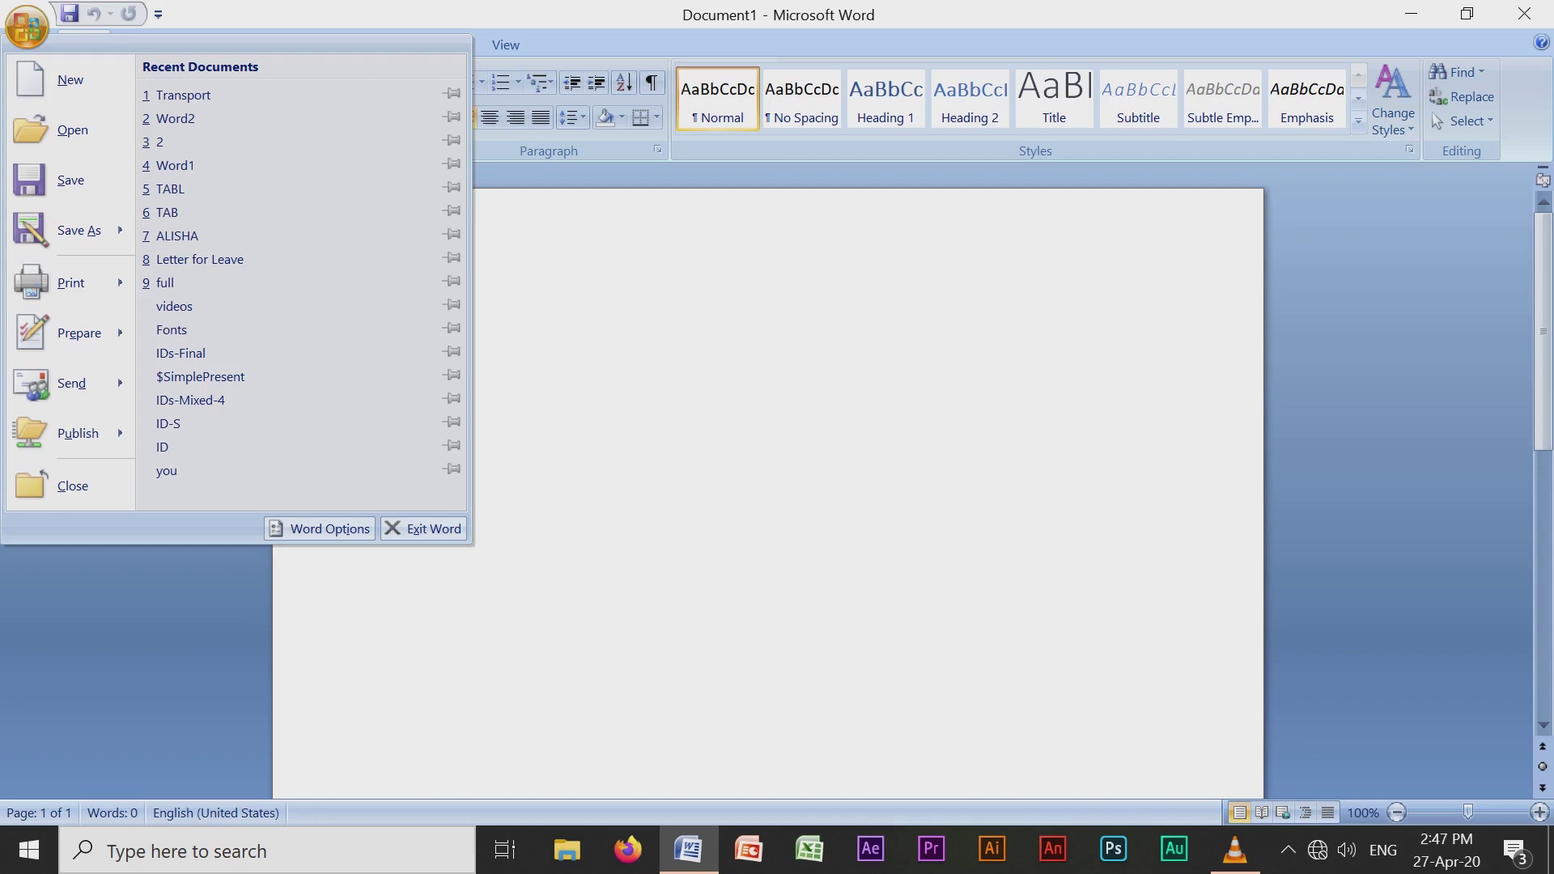
key(Escape)
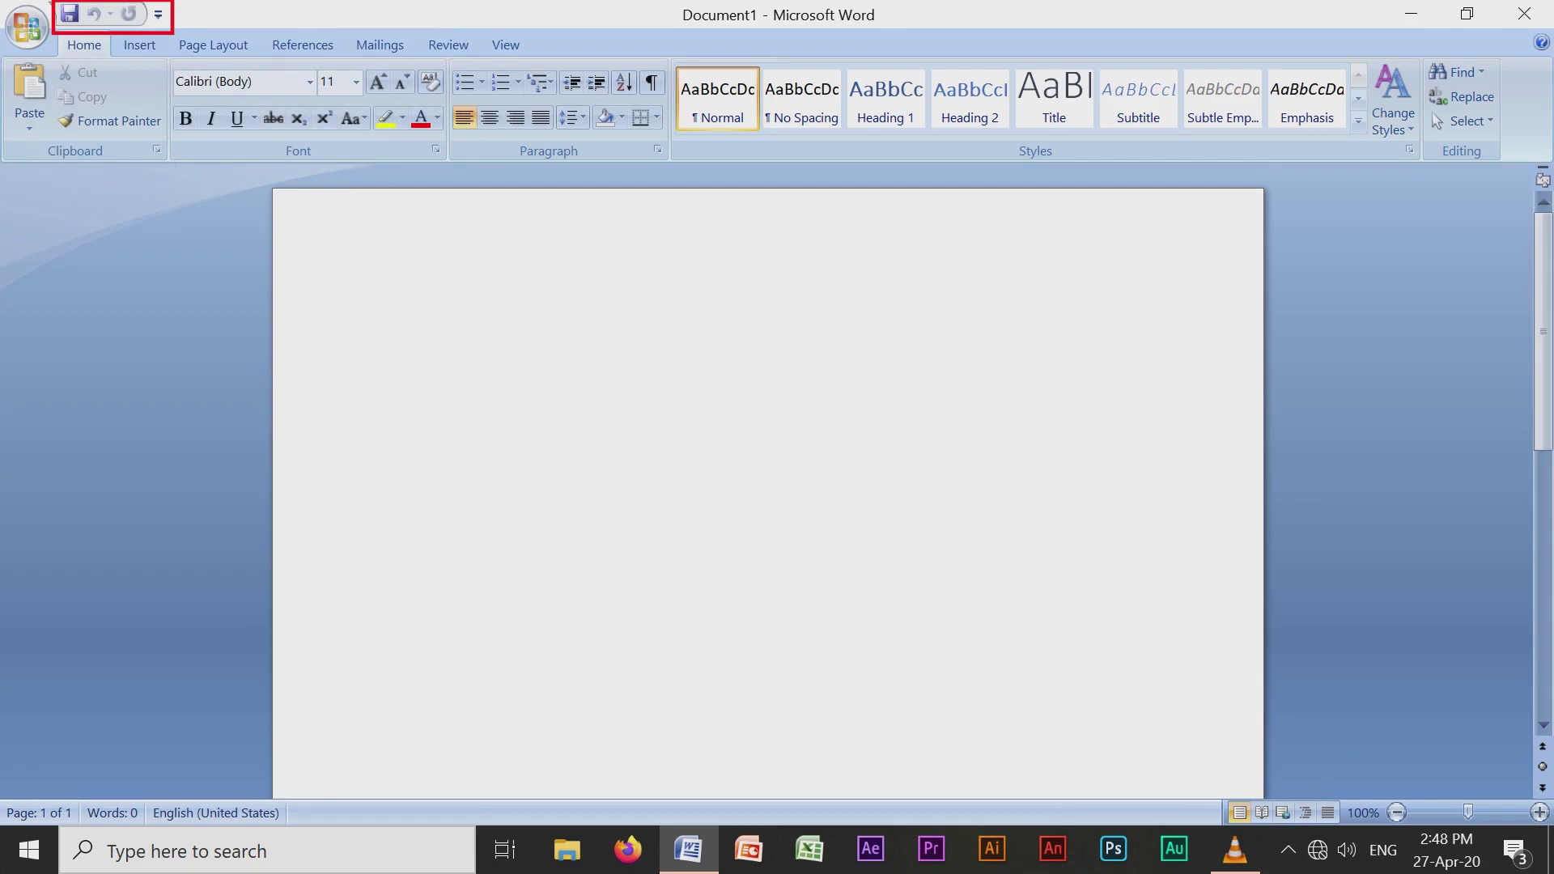
click(159, 13)
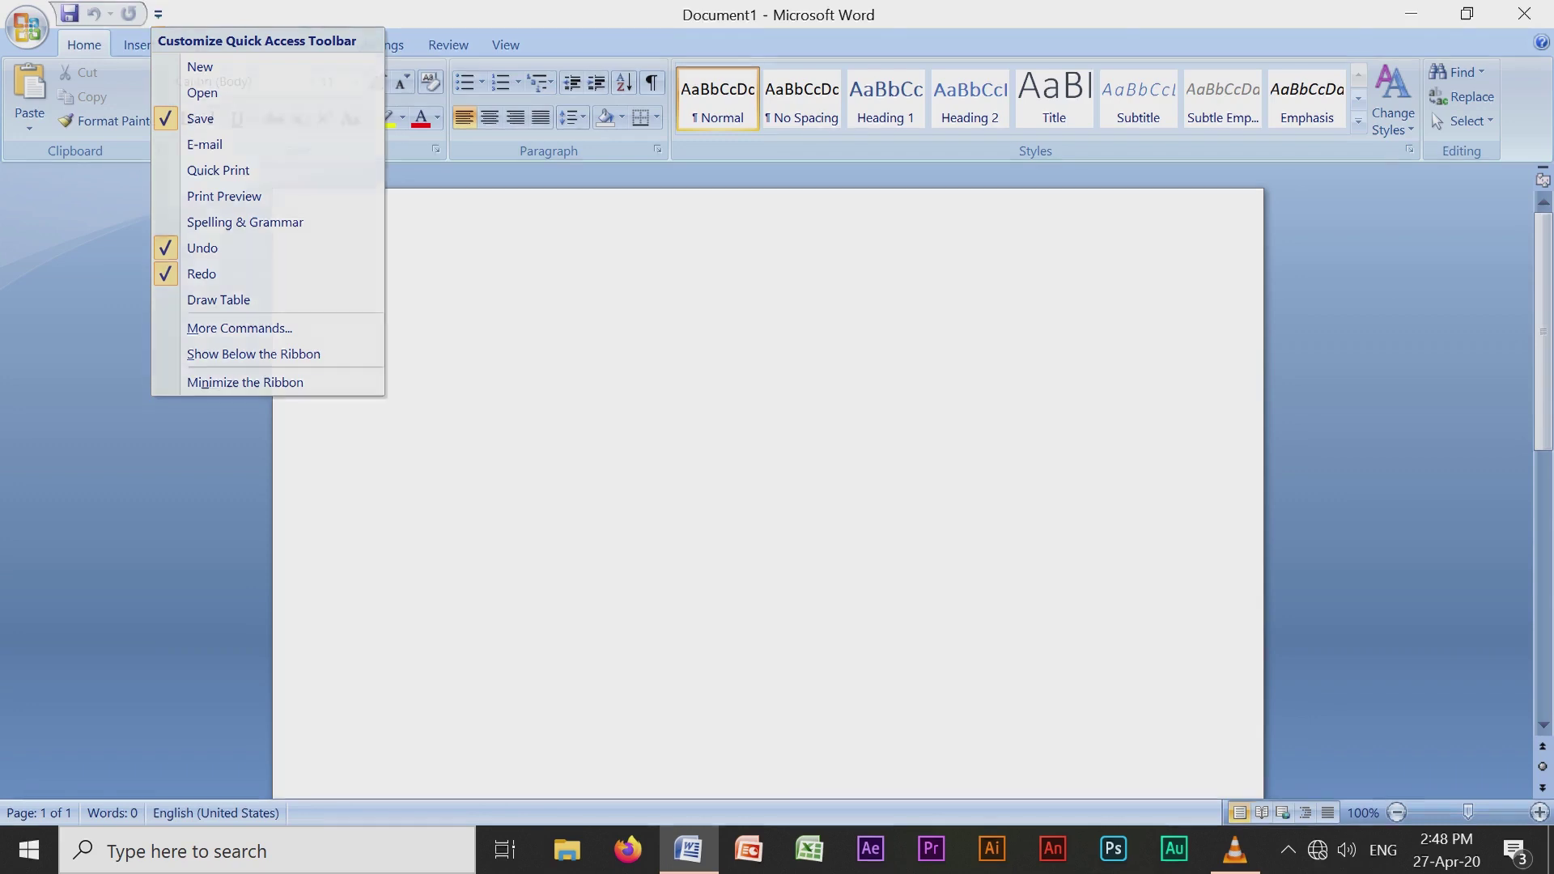
Dismiss the Quick Access customization menu and minimize the Word window to the taskbar.
key(Escape)
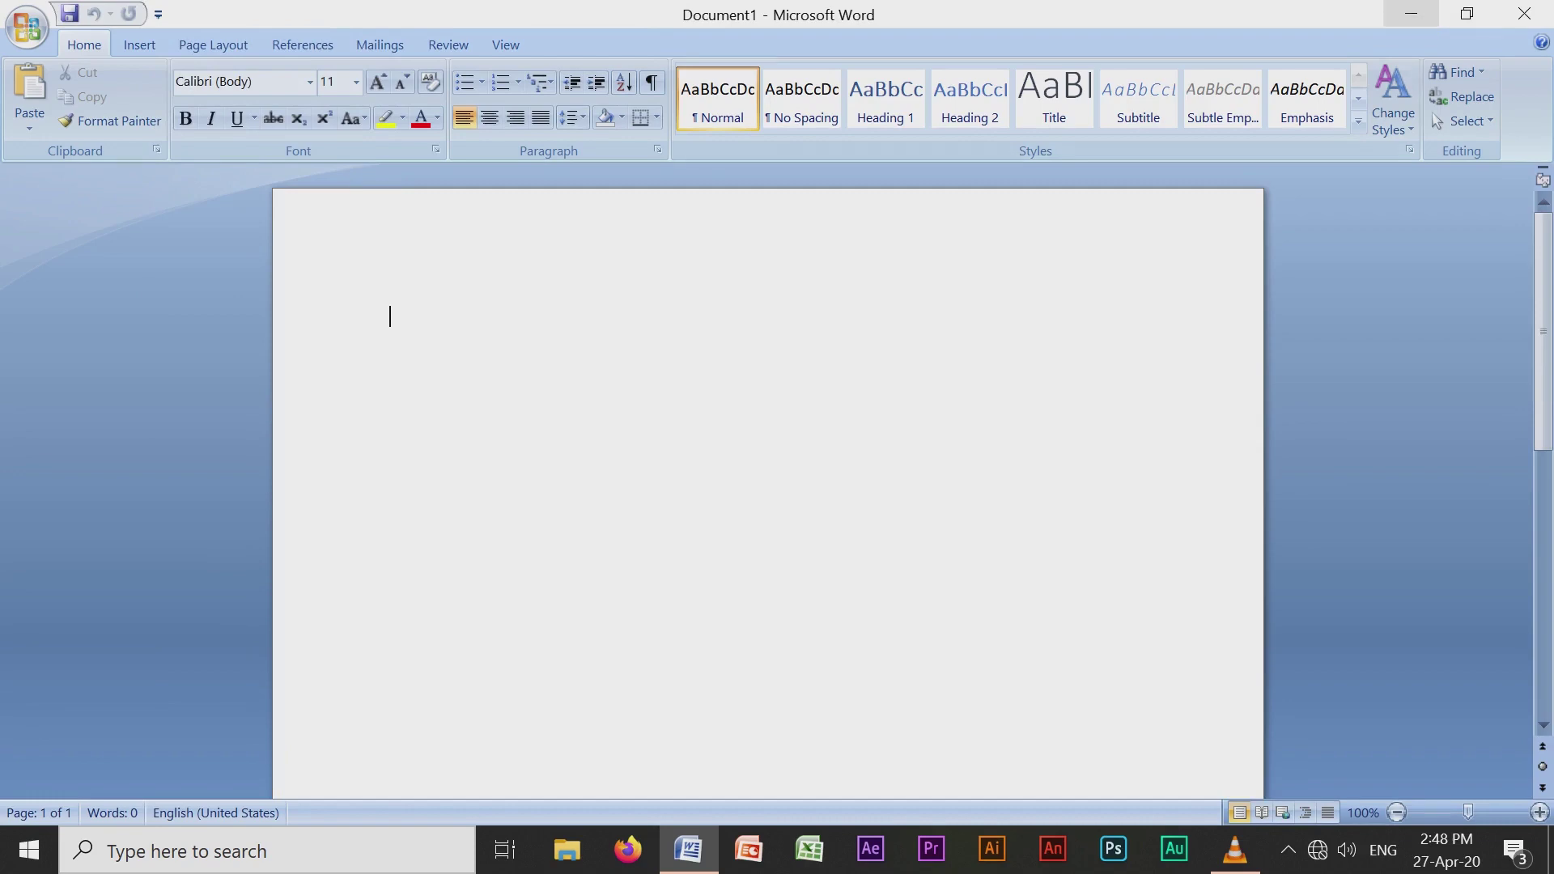
click(1411, 13)
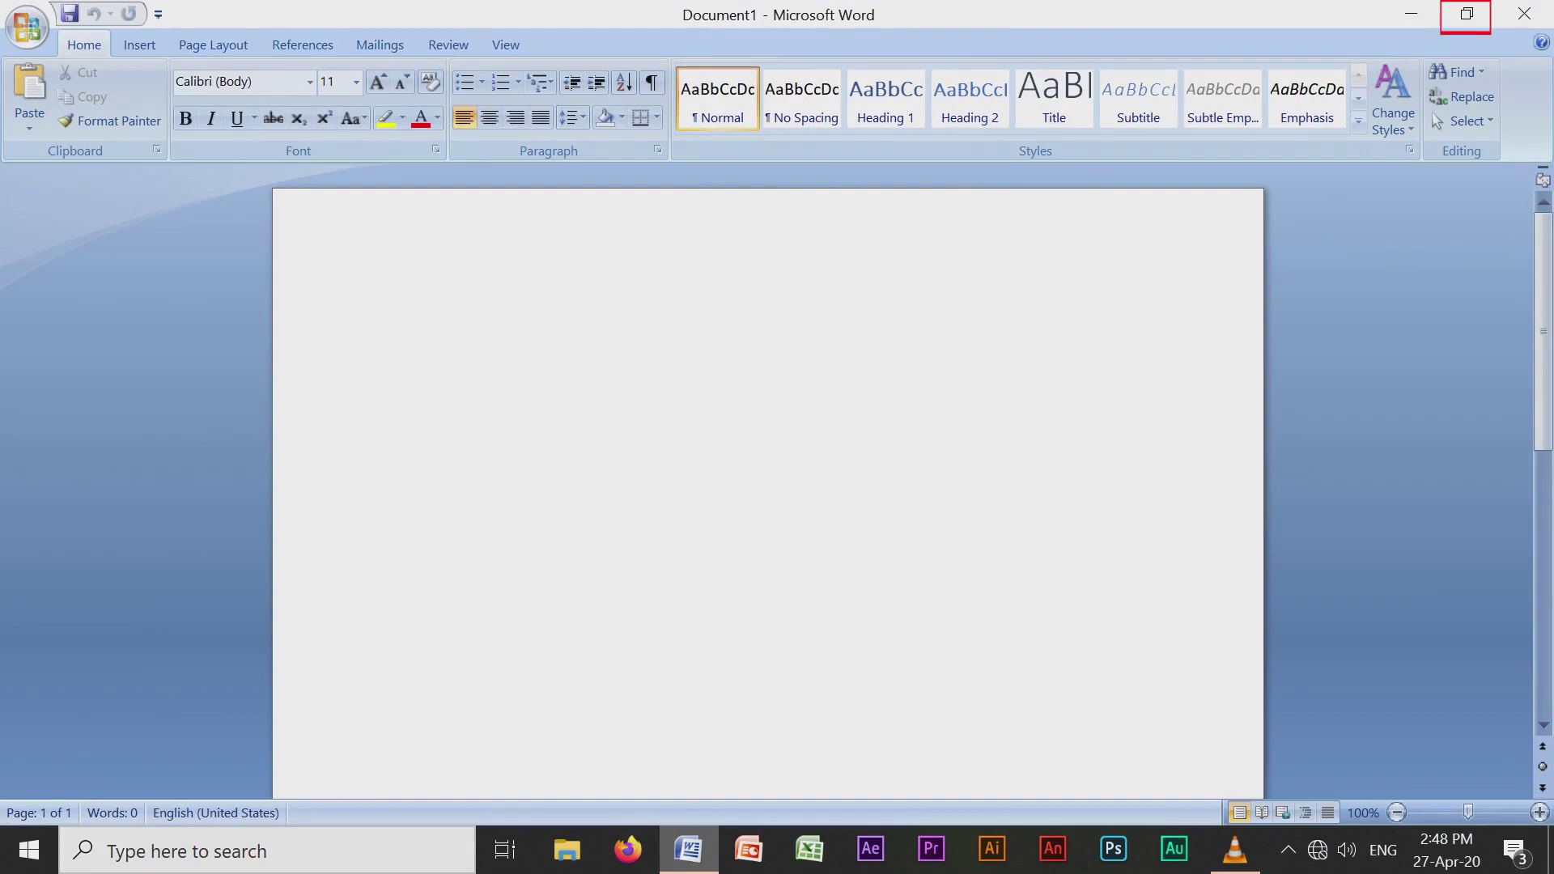
key(super+Down)
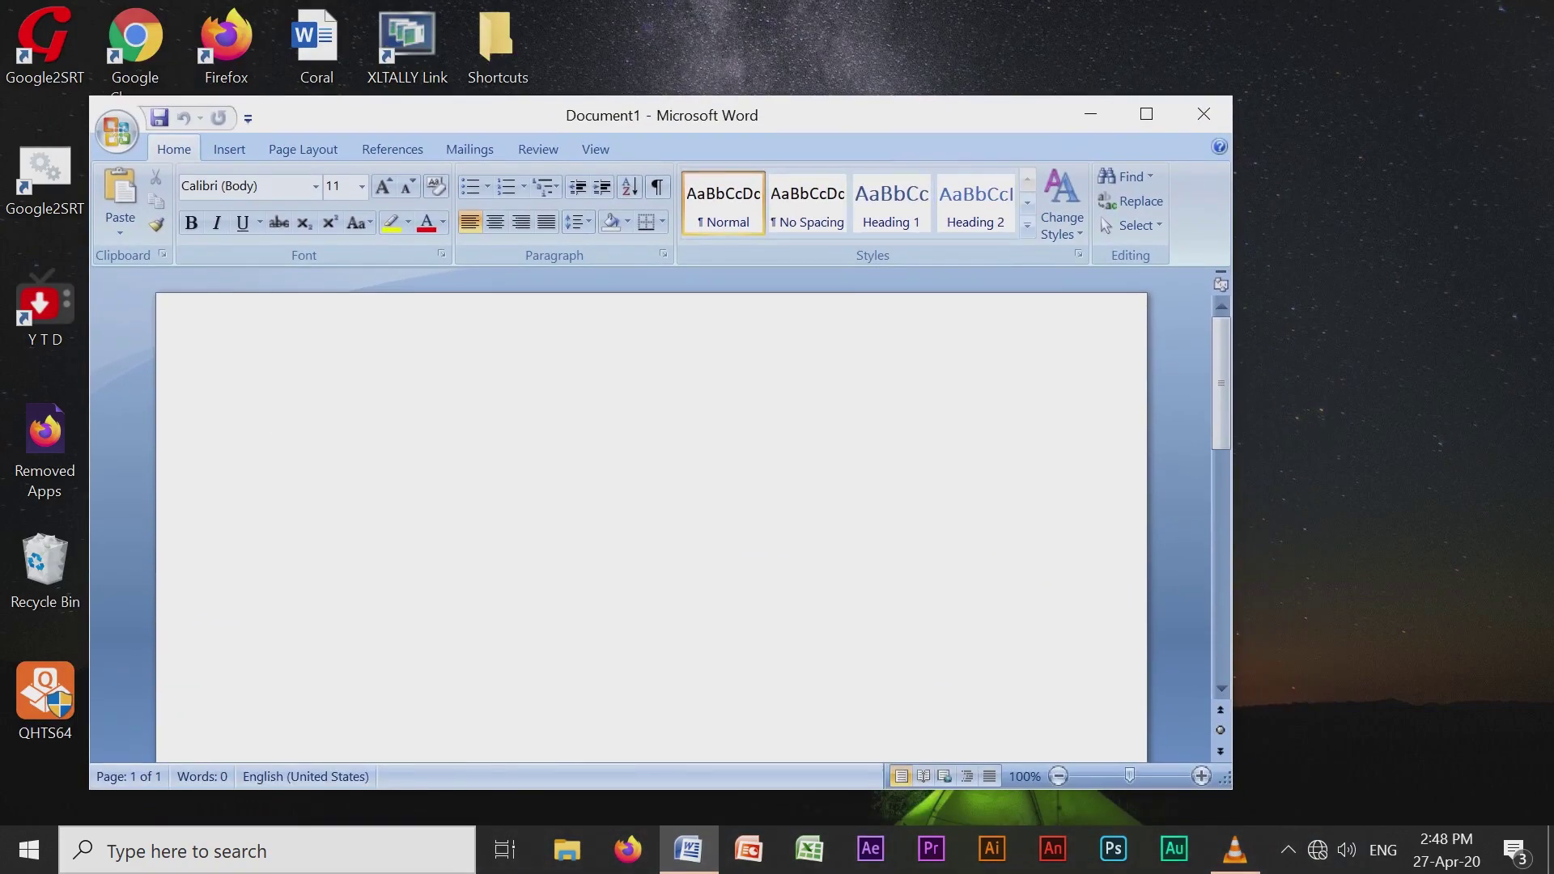
drag(1233, 445, 876, 445)
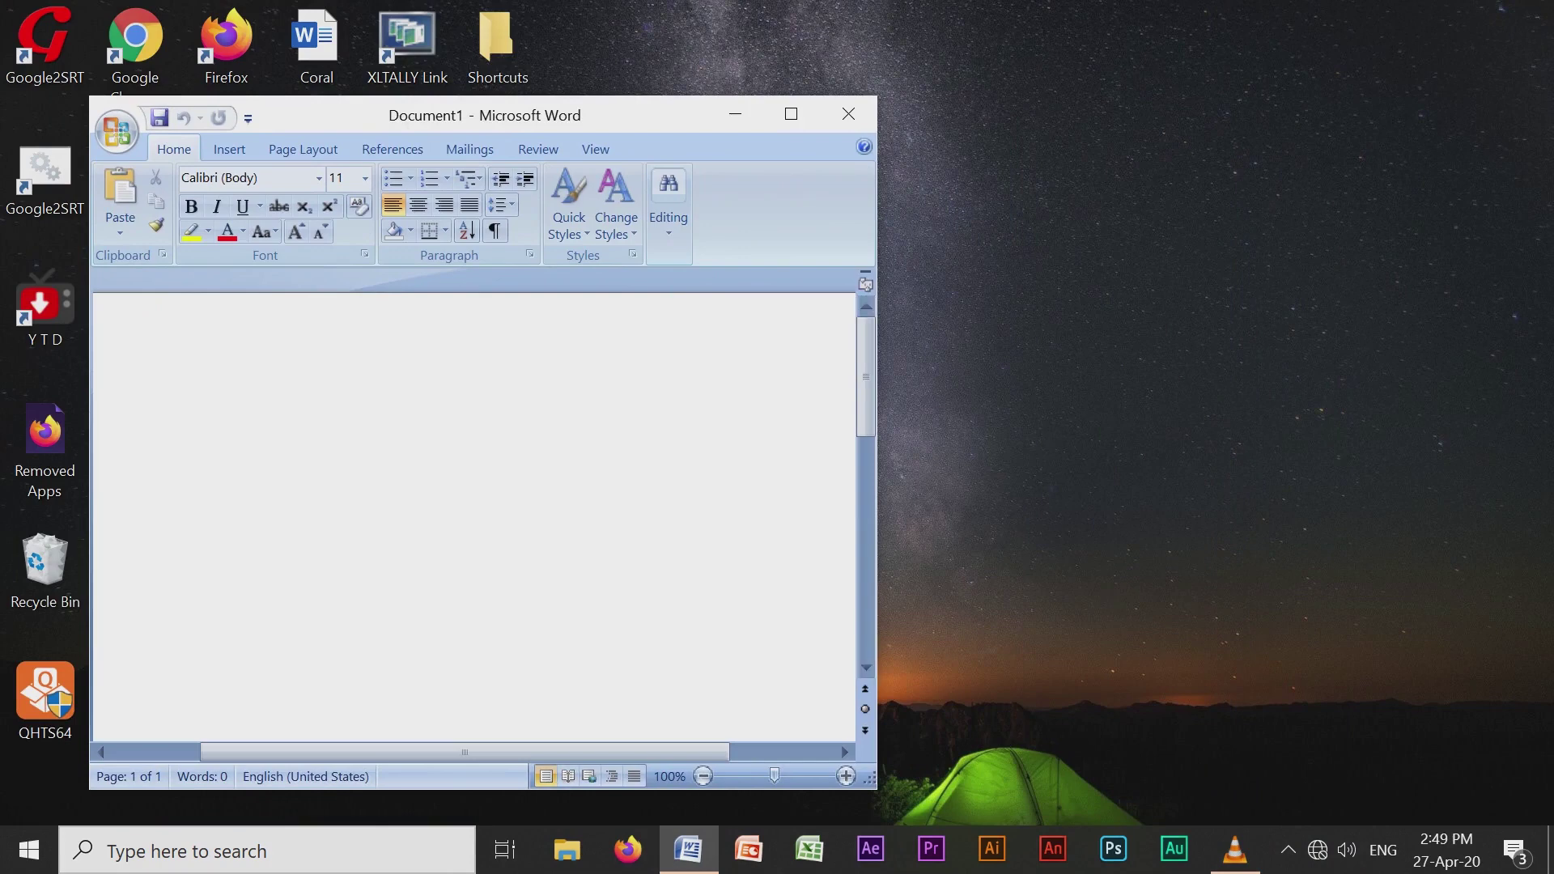
drag(89, 445, 230, 445)
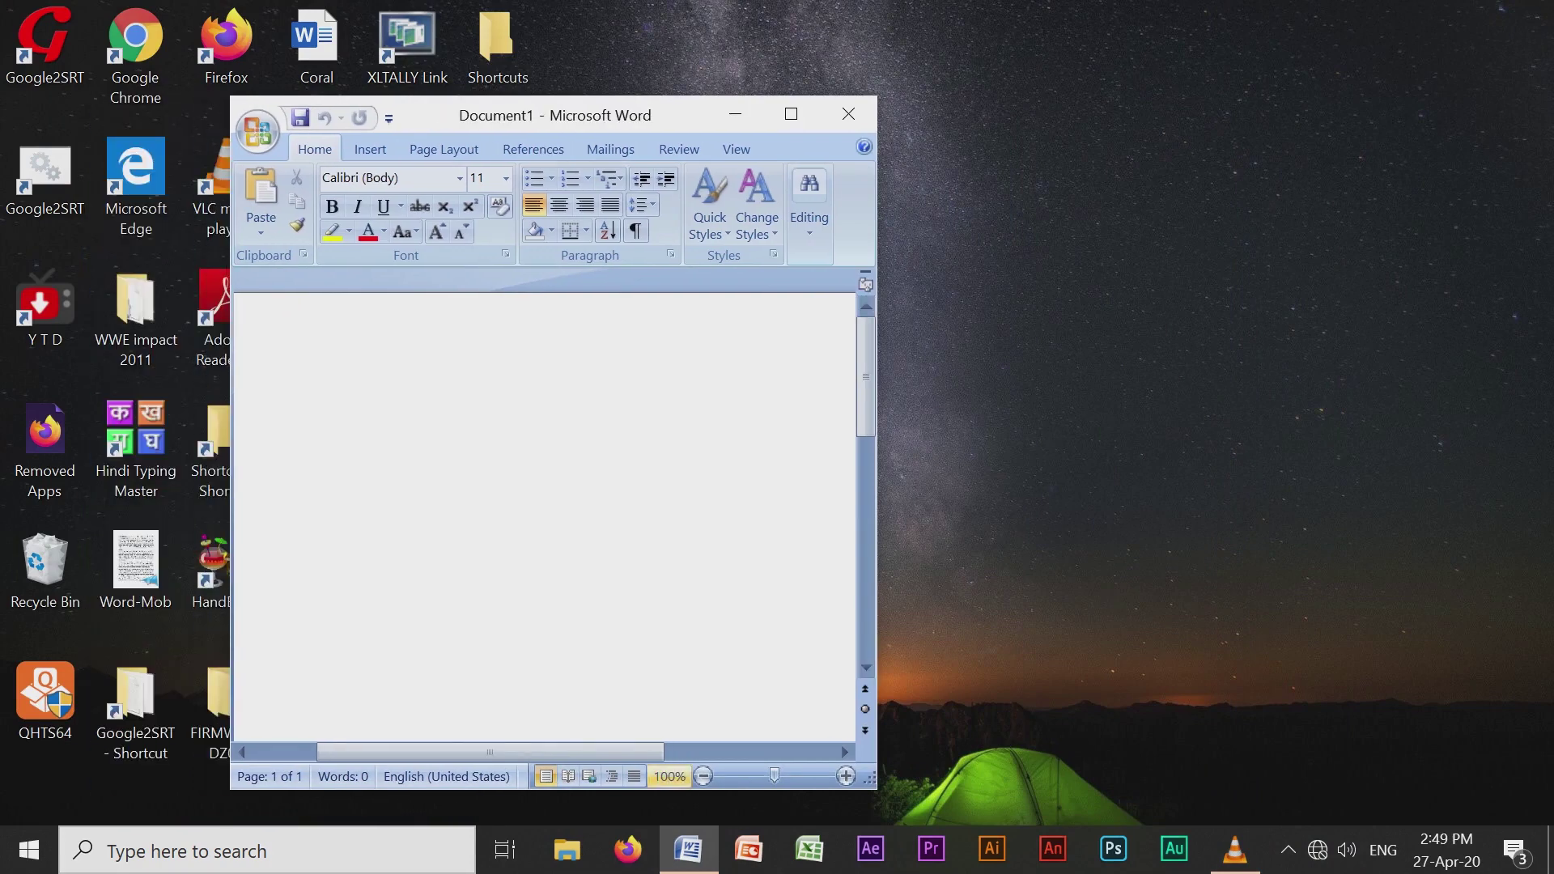
drag(551, 790, 550, 653)
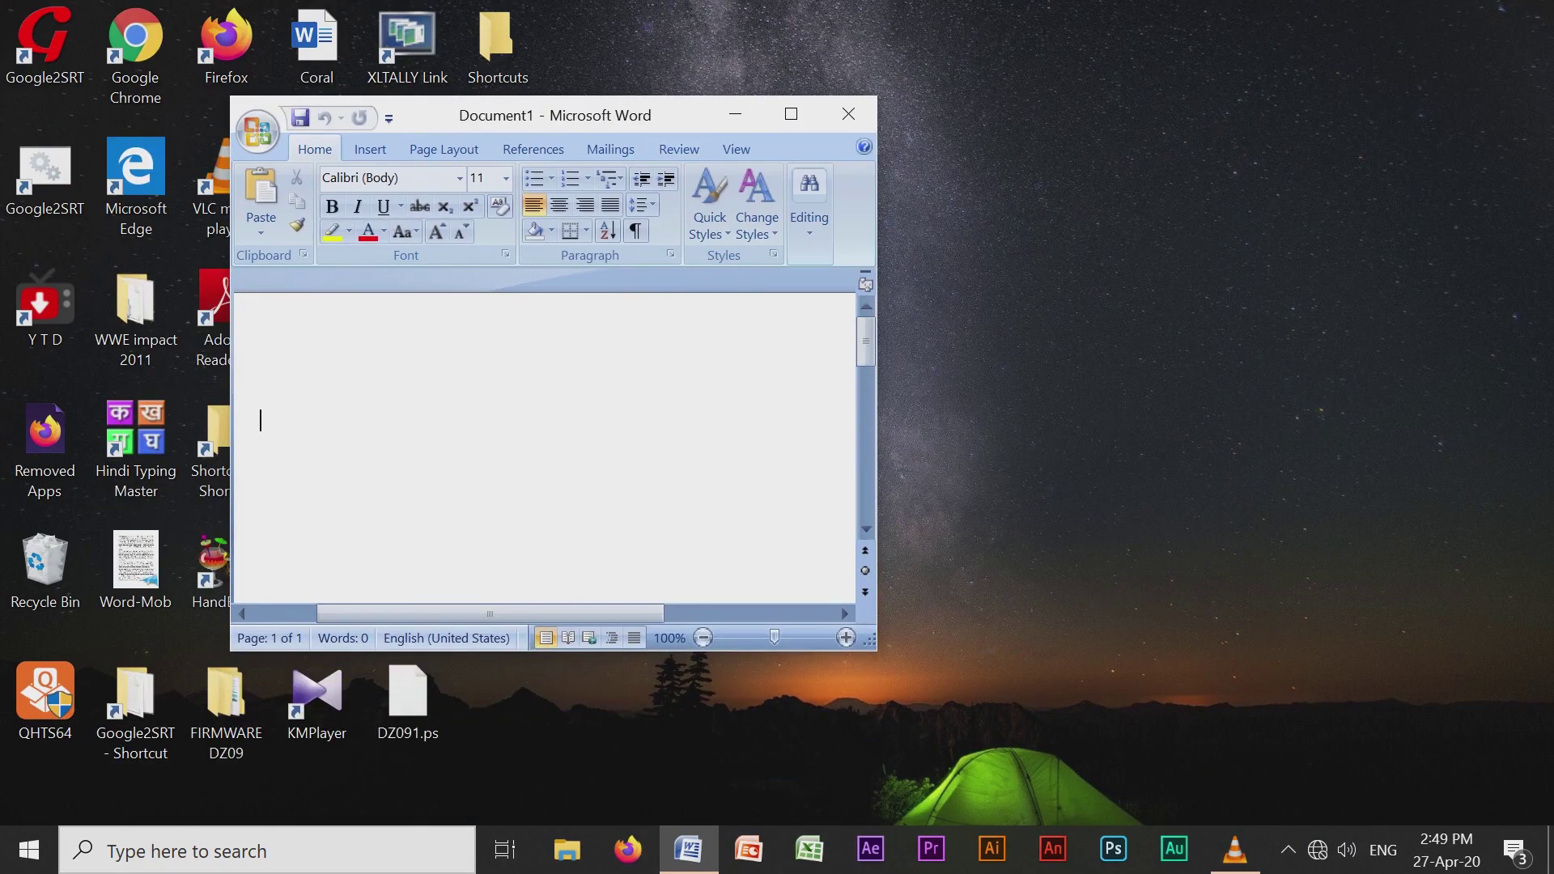
mouse_move(607, 116)
mouse_down()
mouse_move(584, 93)
mouse_move(910, 65)
mouse_move(866, 43)
mouse_up()
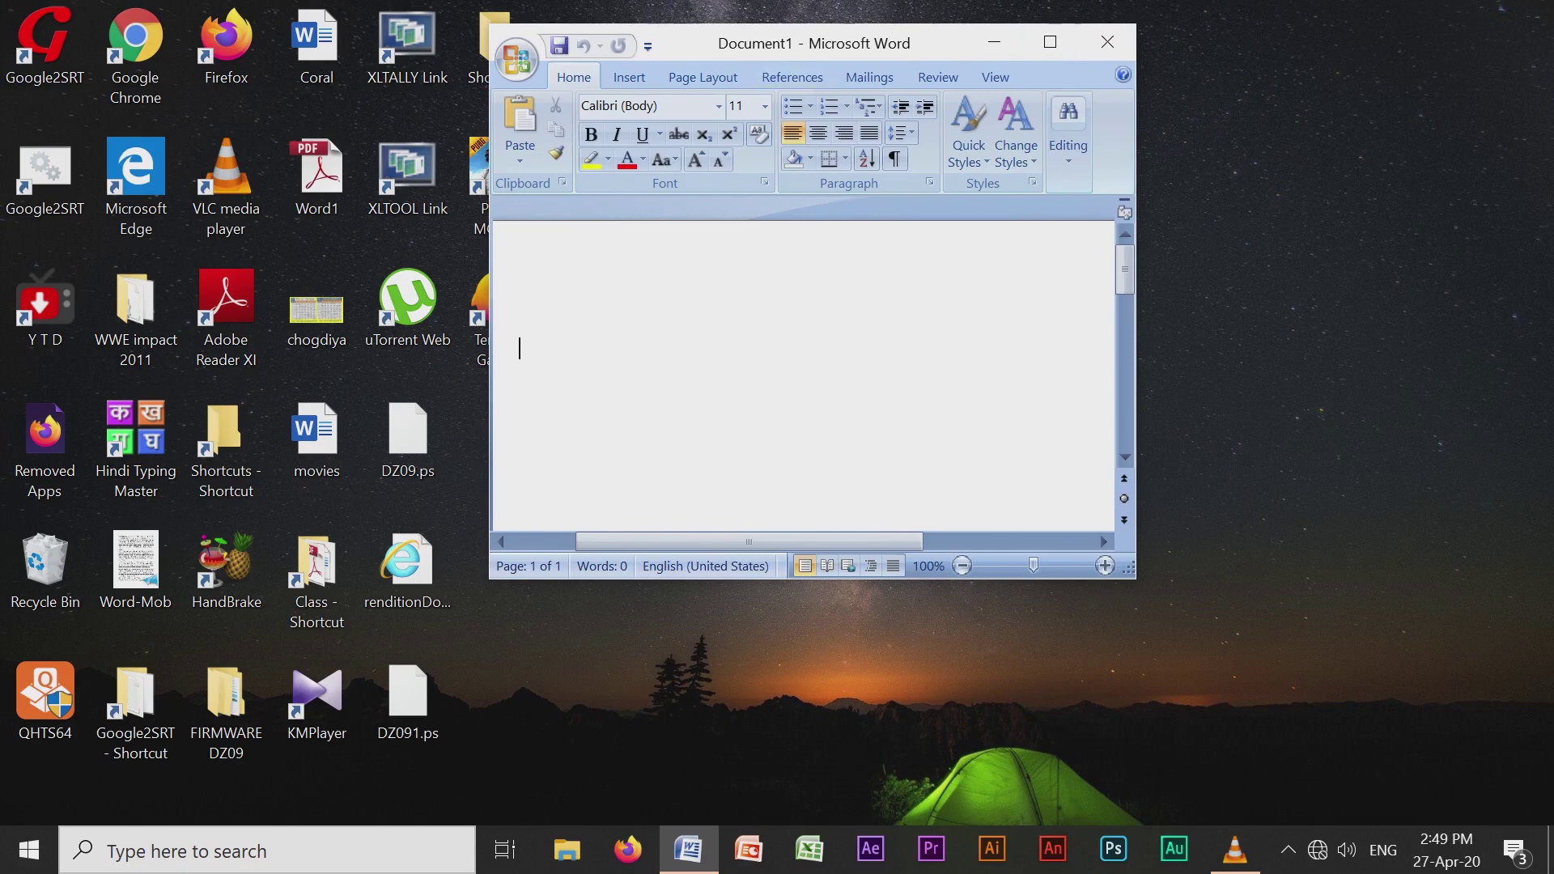
key(super+Up)
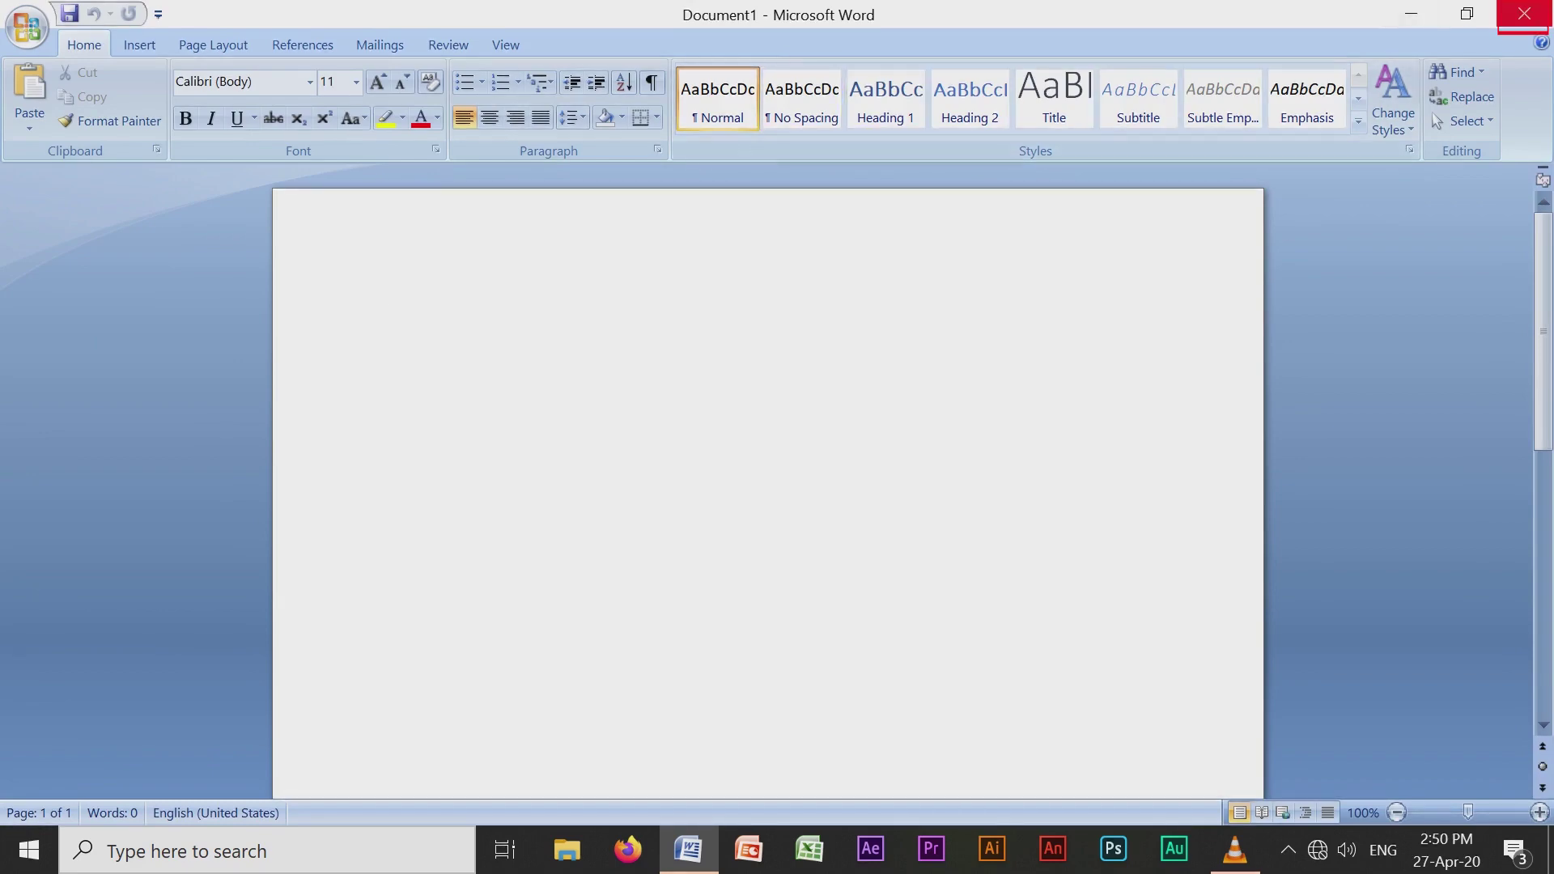
Close Word with Alt+F4 and enter winword in the Windows Run box.
key(alt+F4)
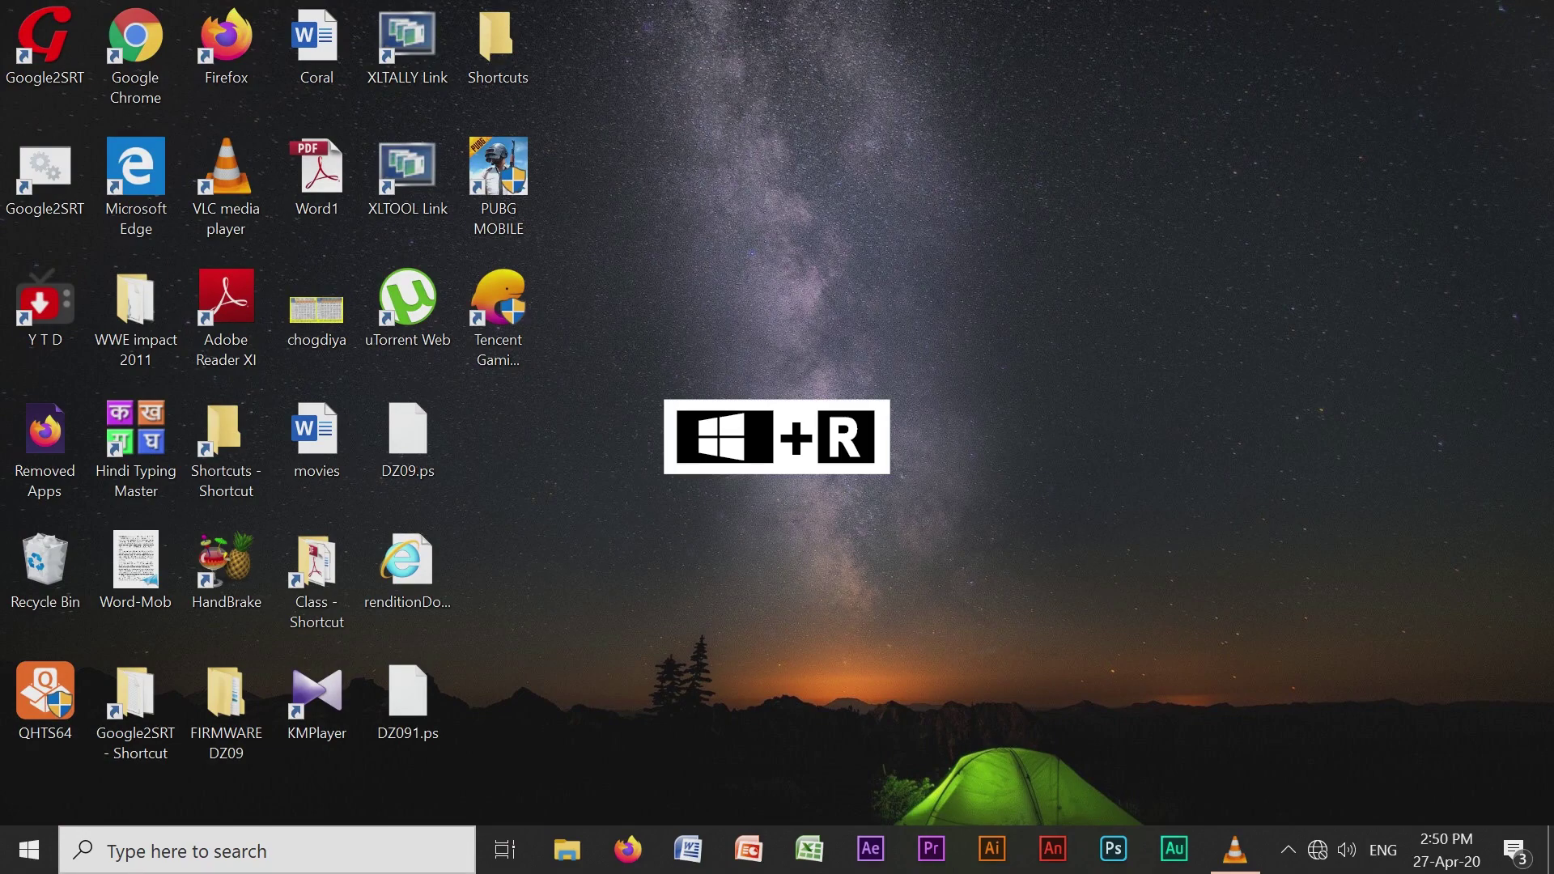
key(super+r)
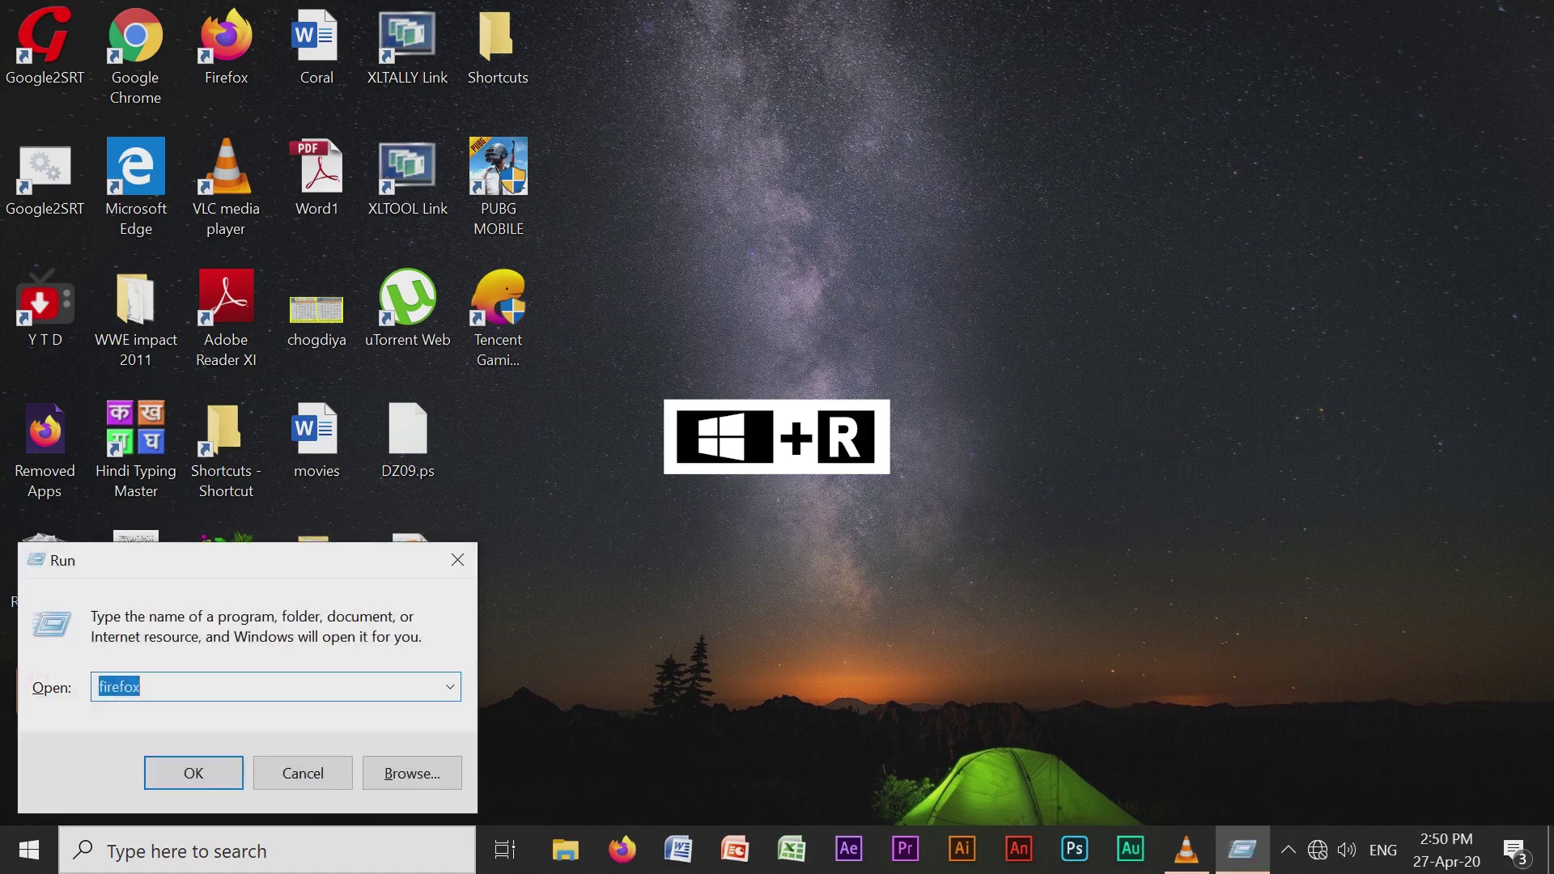
text(win)
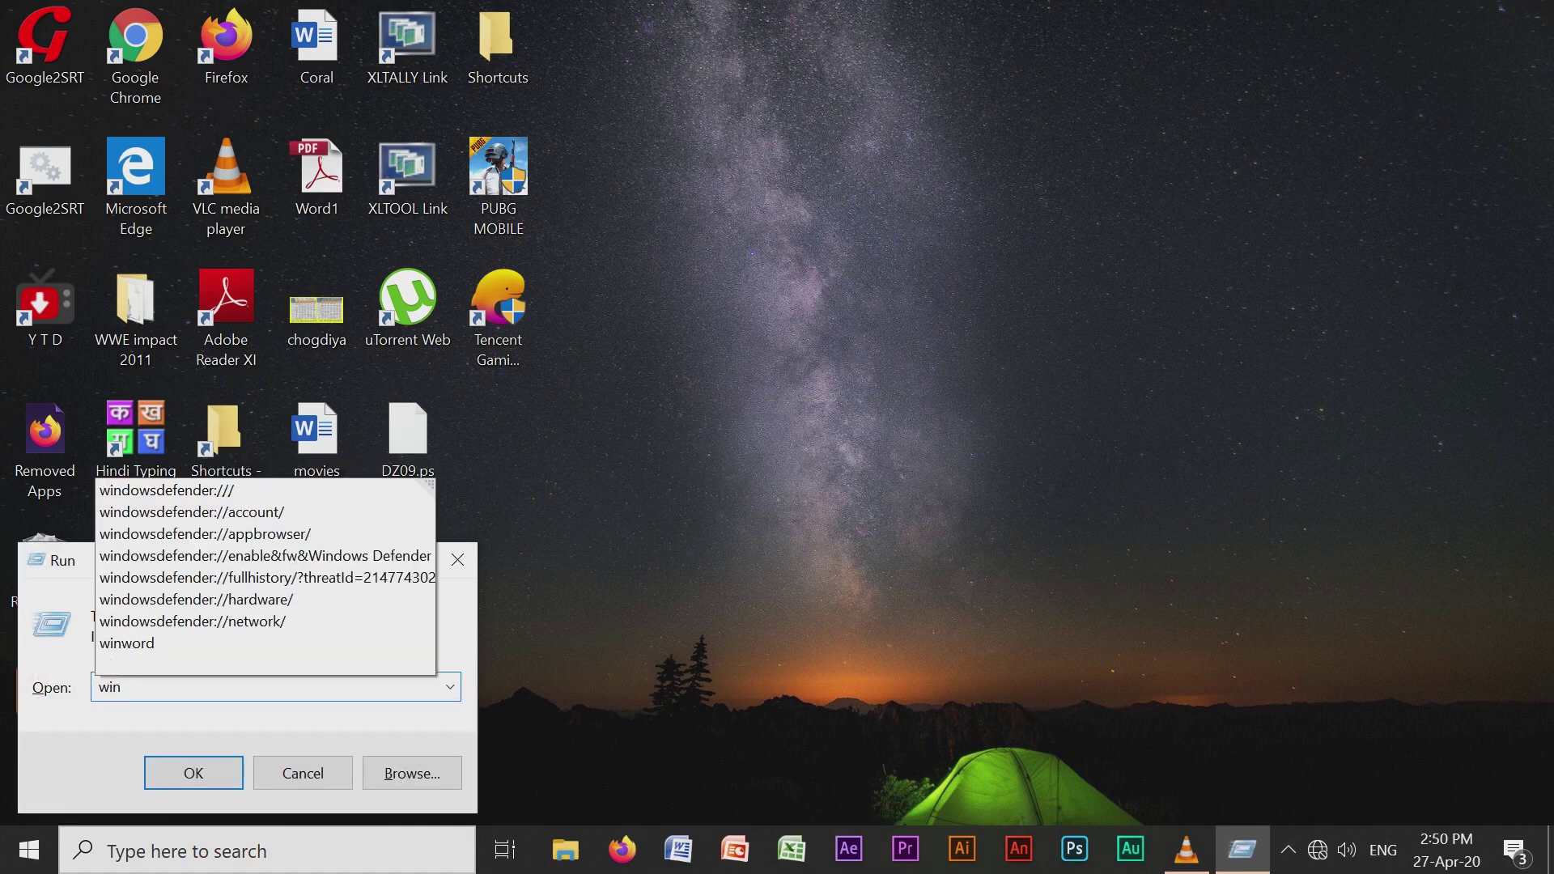
text(word)
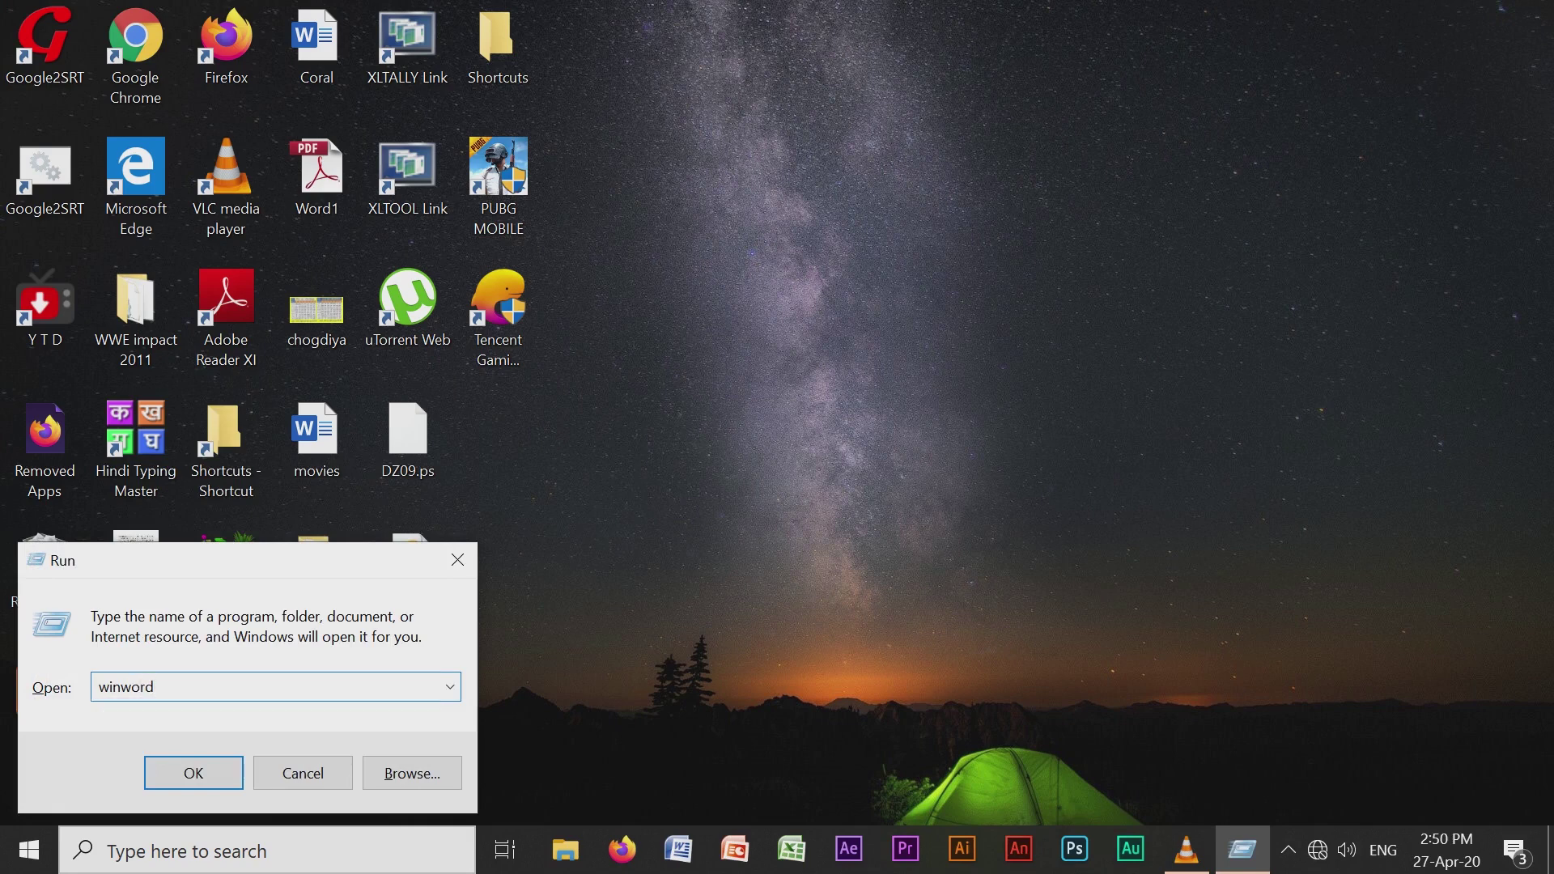
Run winword to launch Word 2007 with a fresh blank Document1.
key(Return)
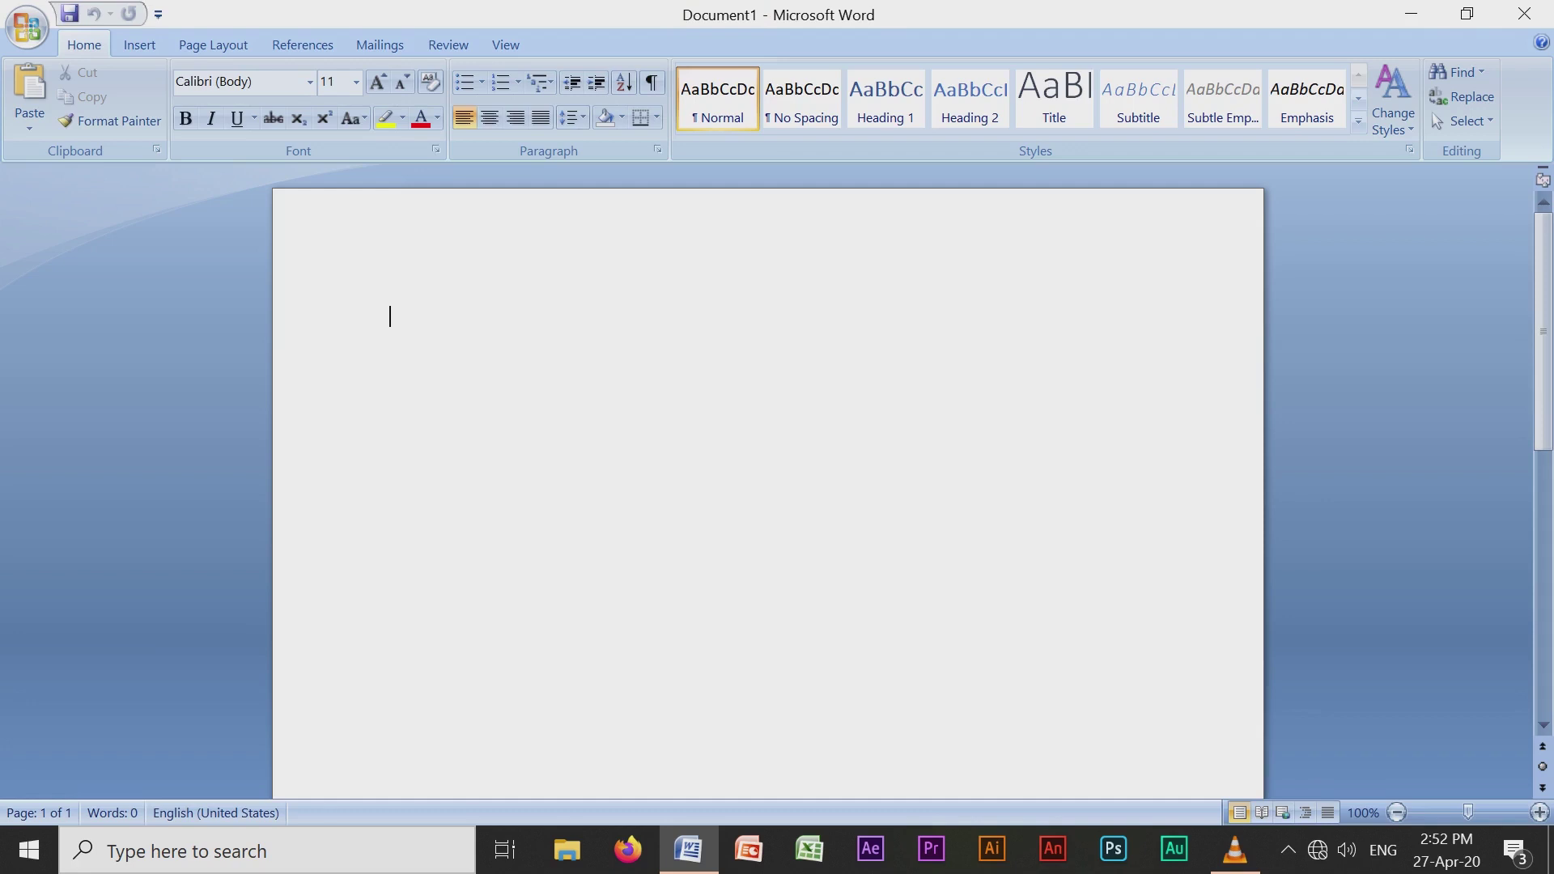
Type the lines 'To', 'The Manager', 'Bank of Vasepur, Saket Branch' and 'Subject: Annual Leave Application'.
text(To)
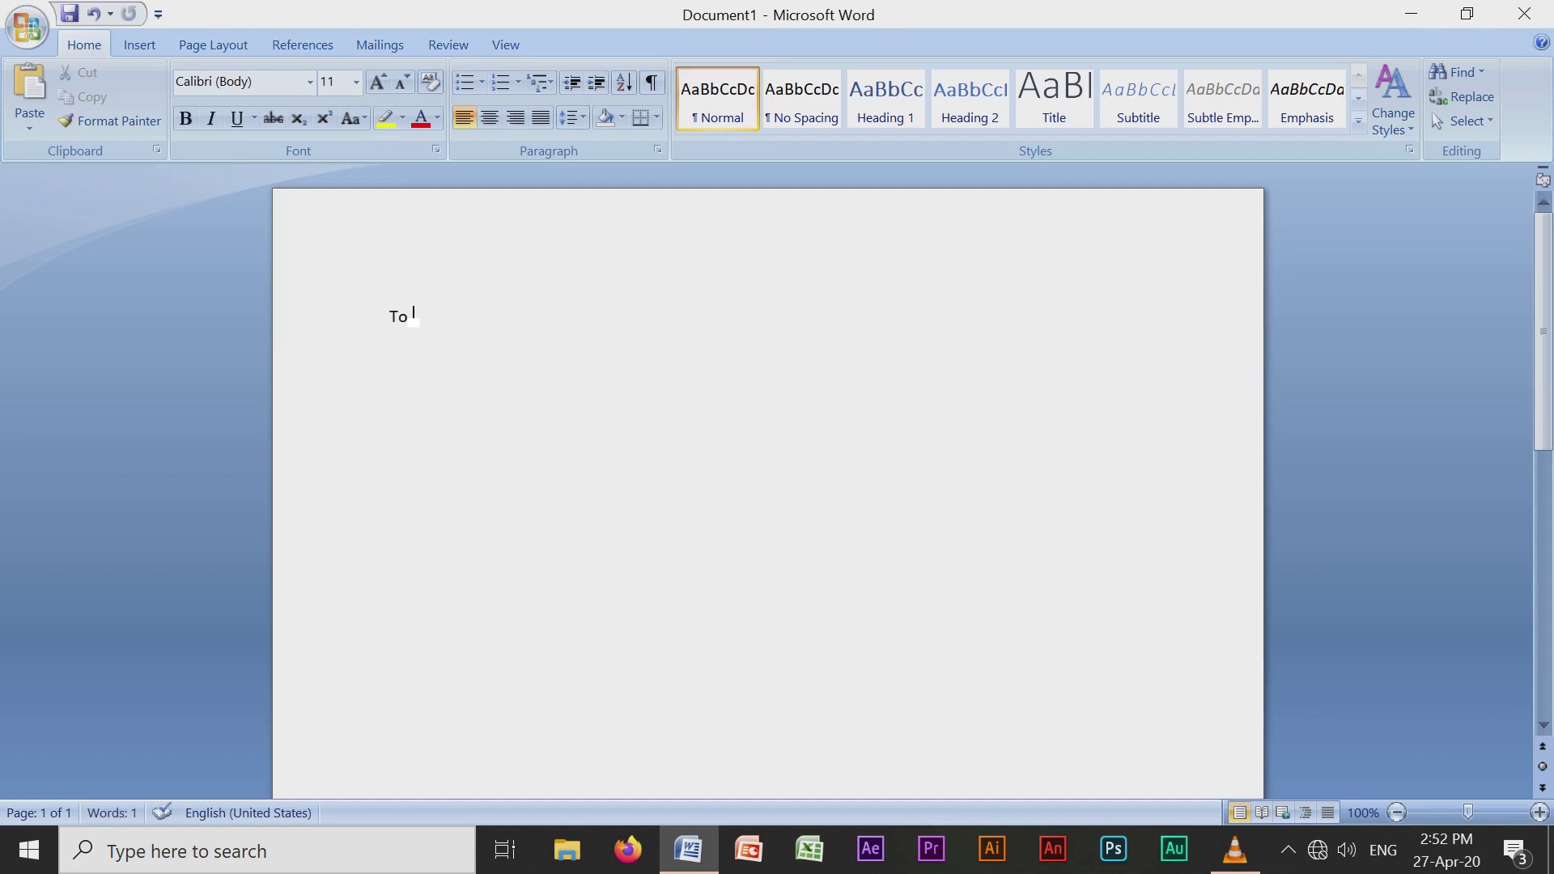
key(Return)
text(the)
text( Manager)
key(Return)
text(Ban)
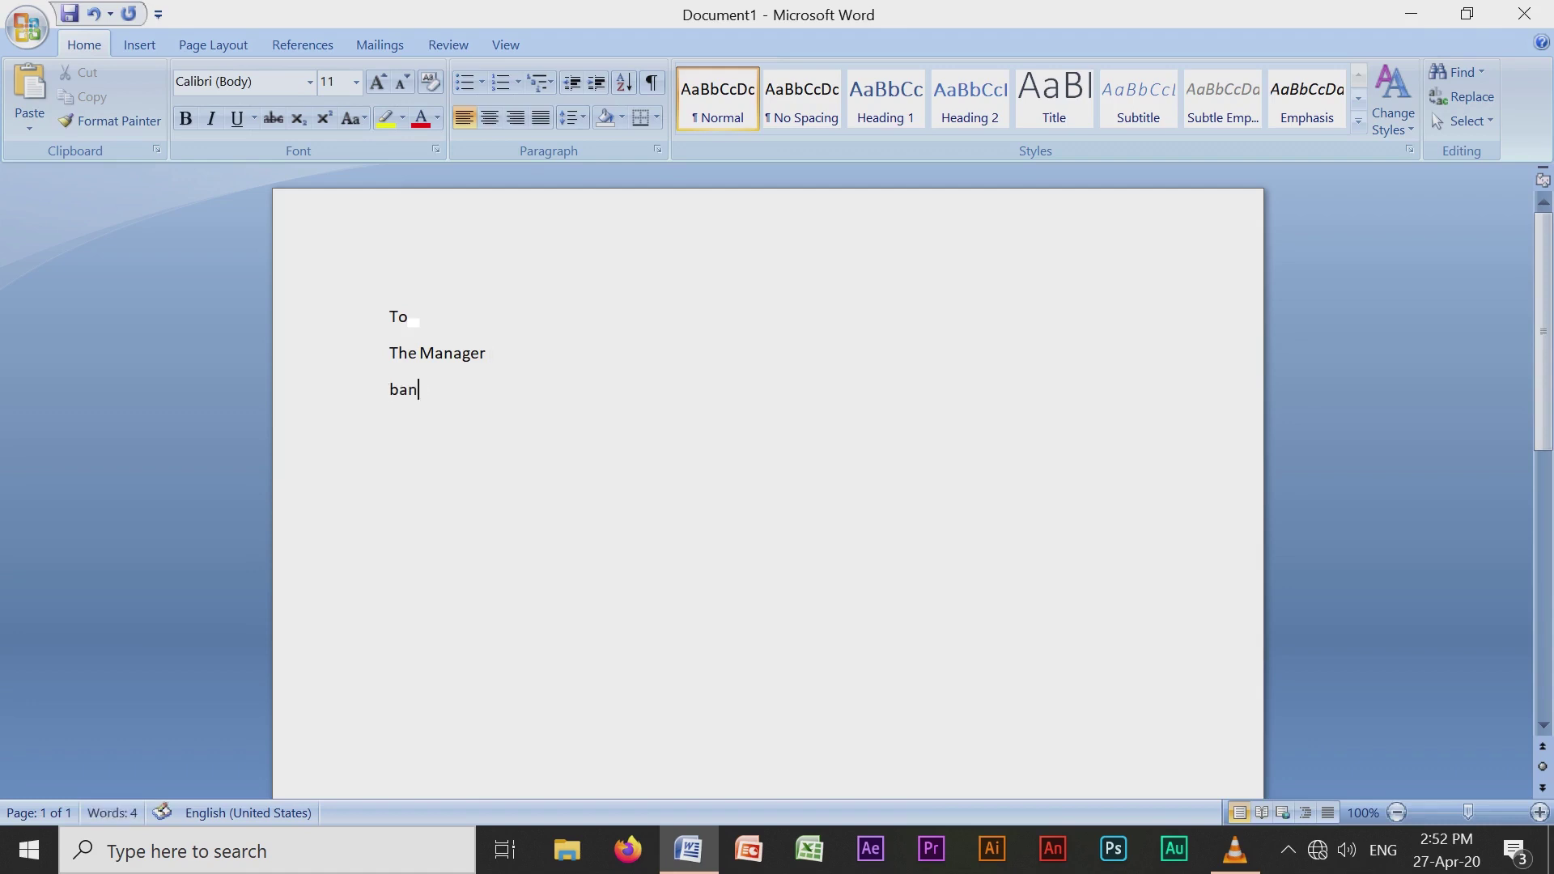
text(k of Vasepur, Saket Branch)
key(Return)
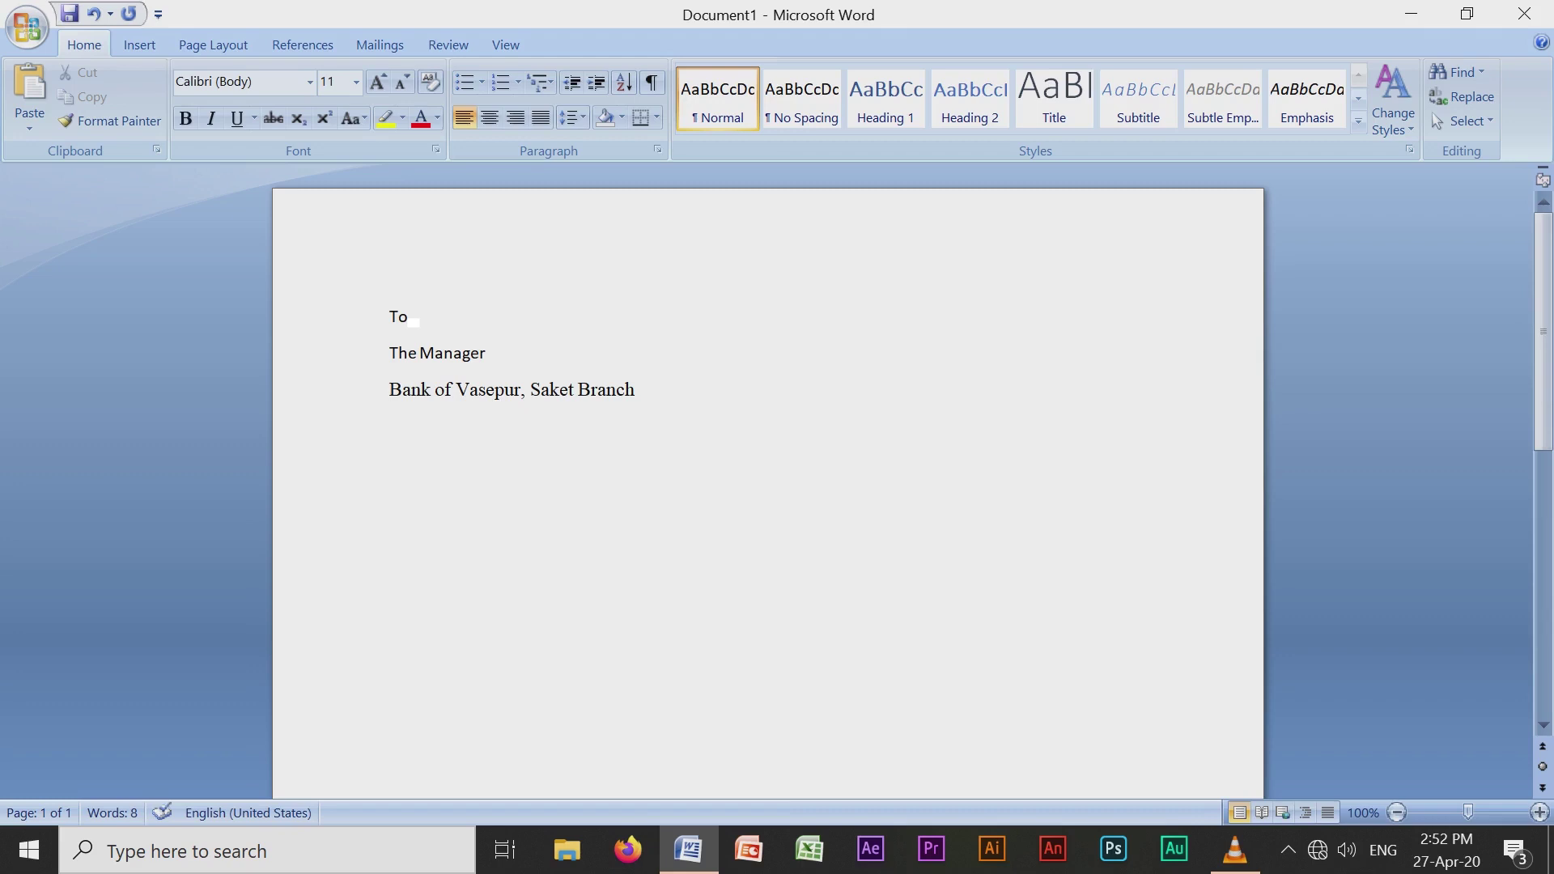
text(su)
text(bject: Annual Leave Application)
key(Return)
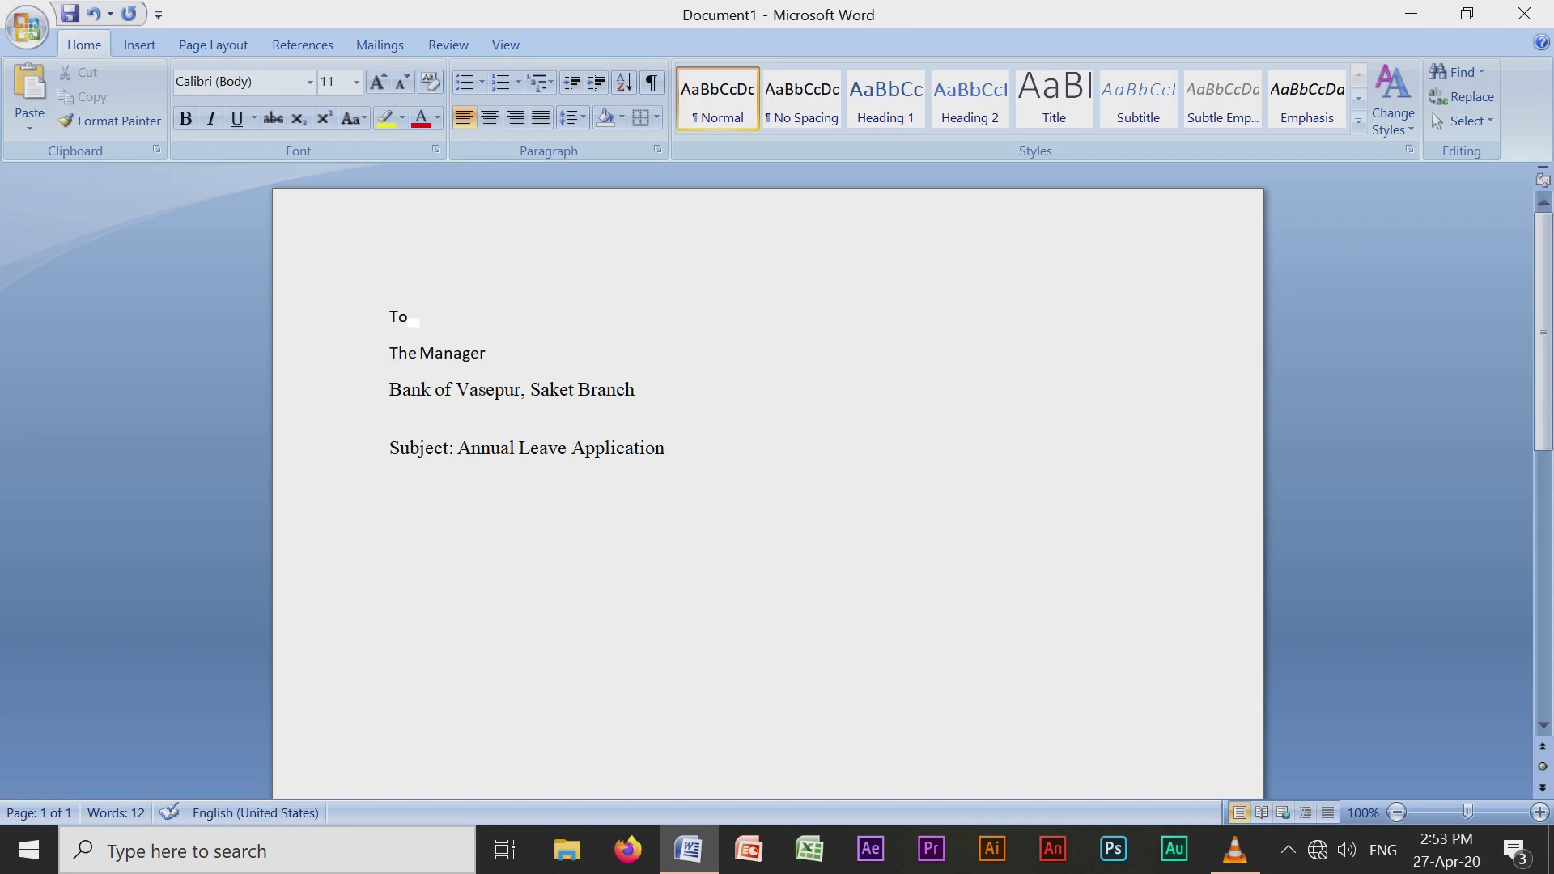
Save the document for the first time with the file name 'Letter for leave'.
click(27, 27)
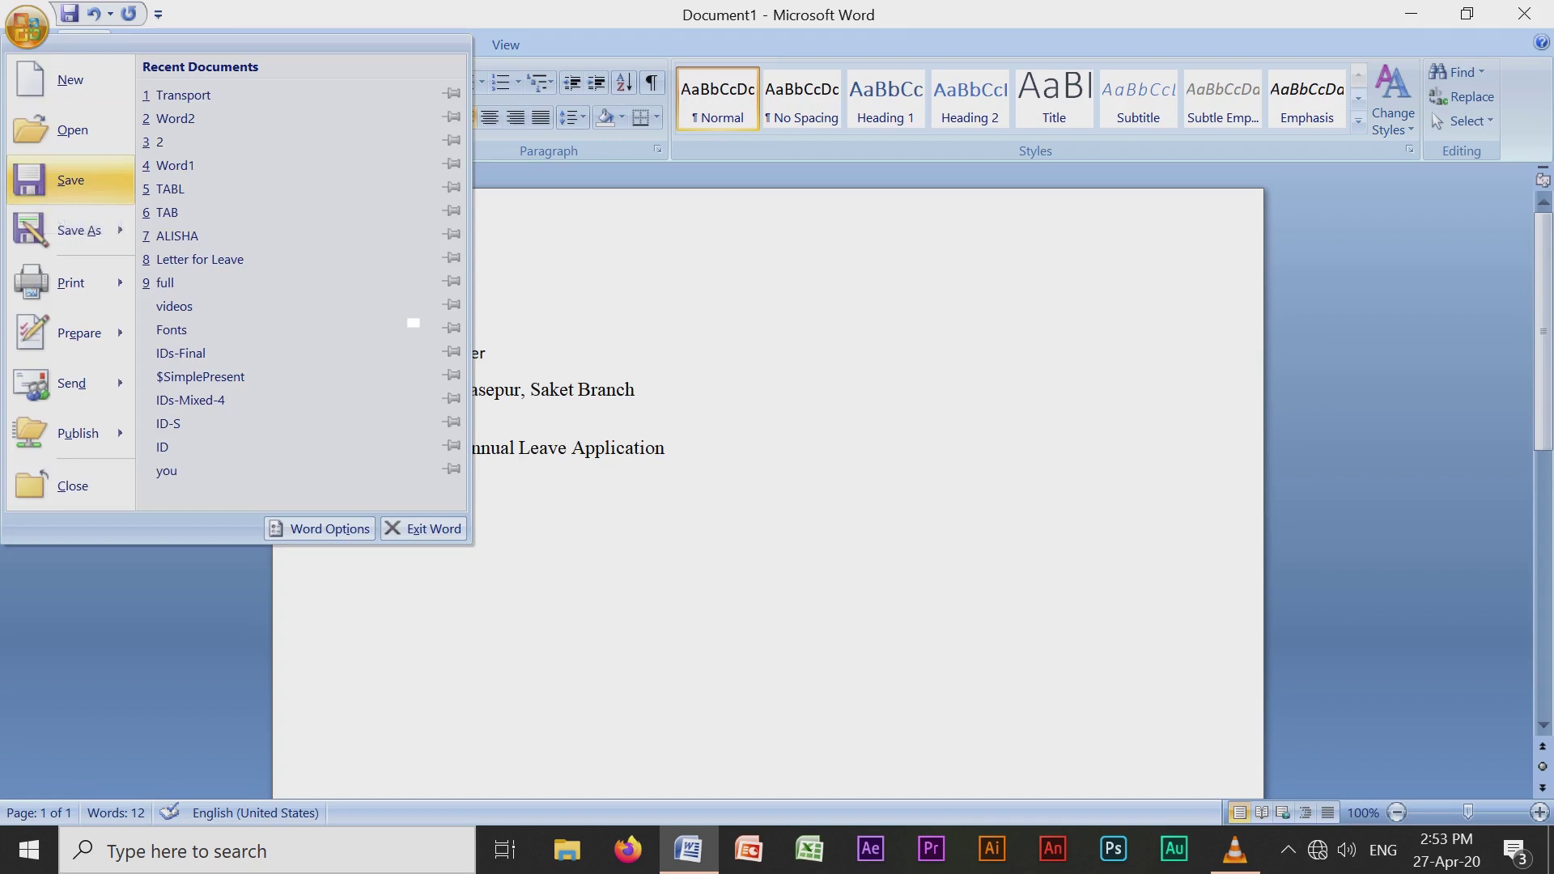
click(26, 28)
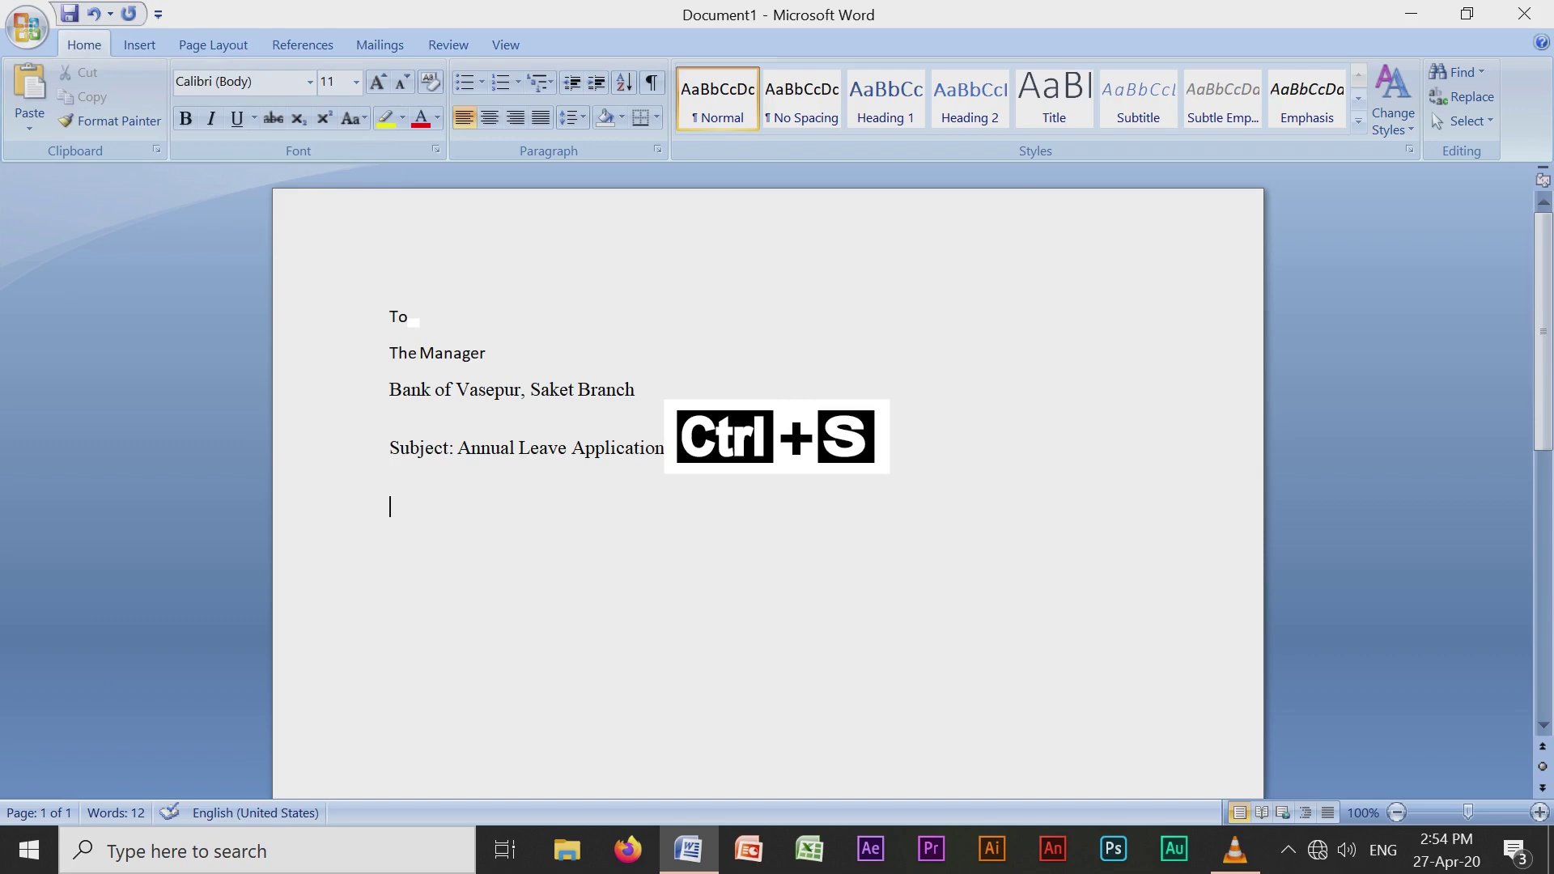
key(ctrl+s)
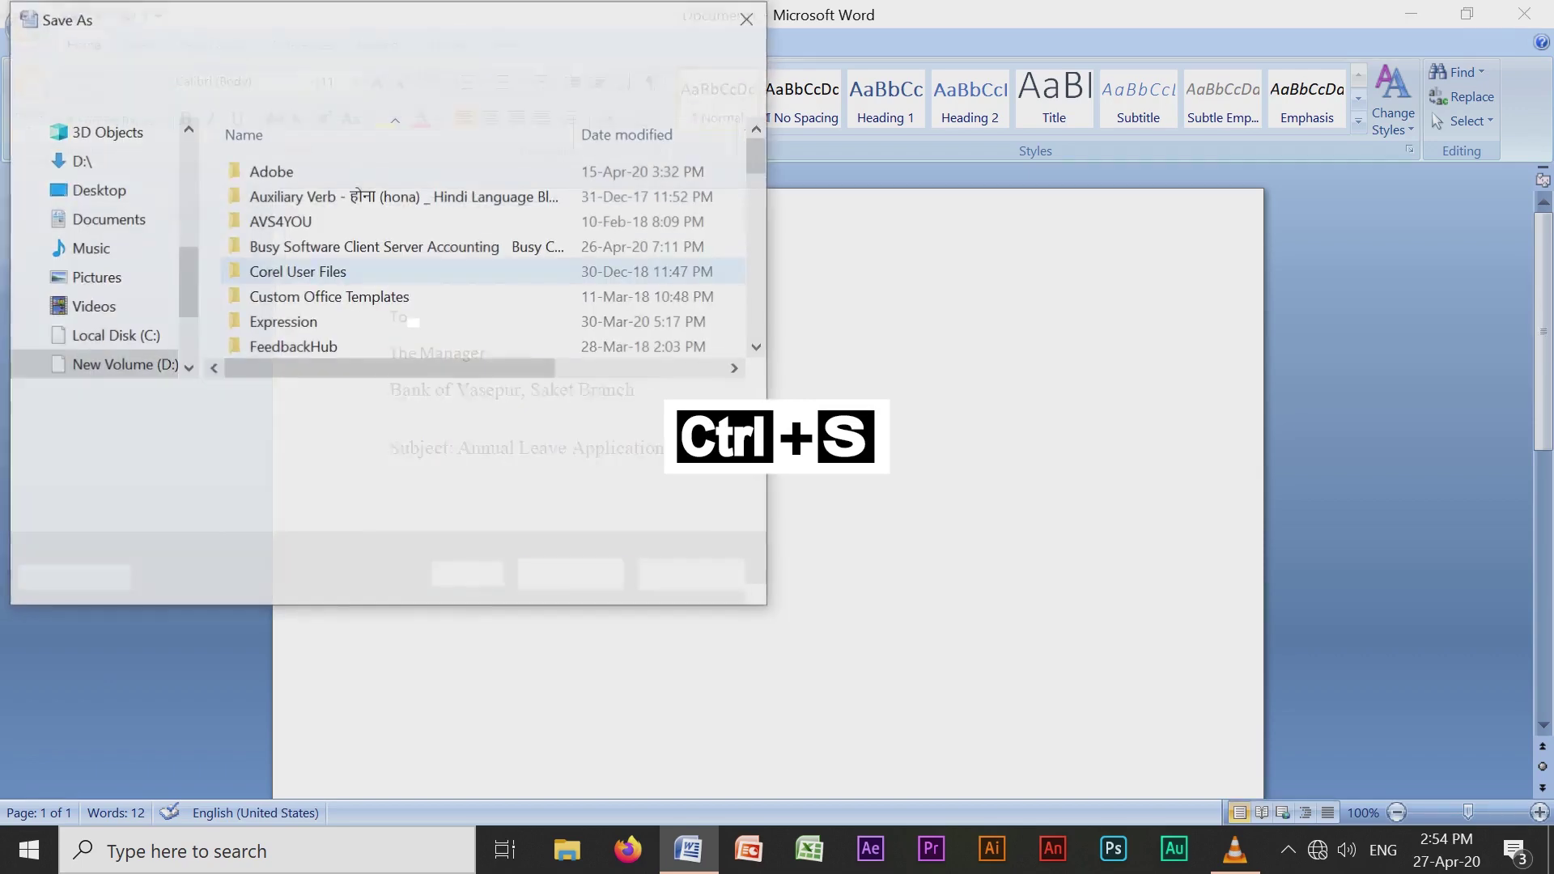
mouse_move(298, 272)
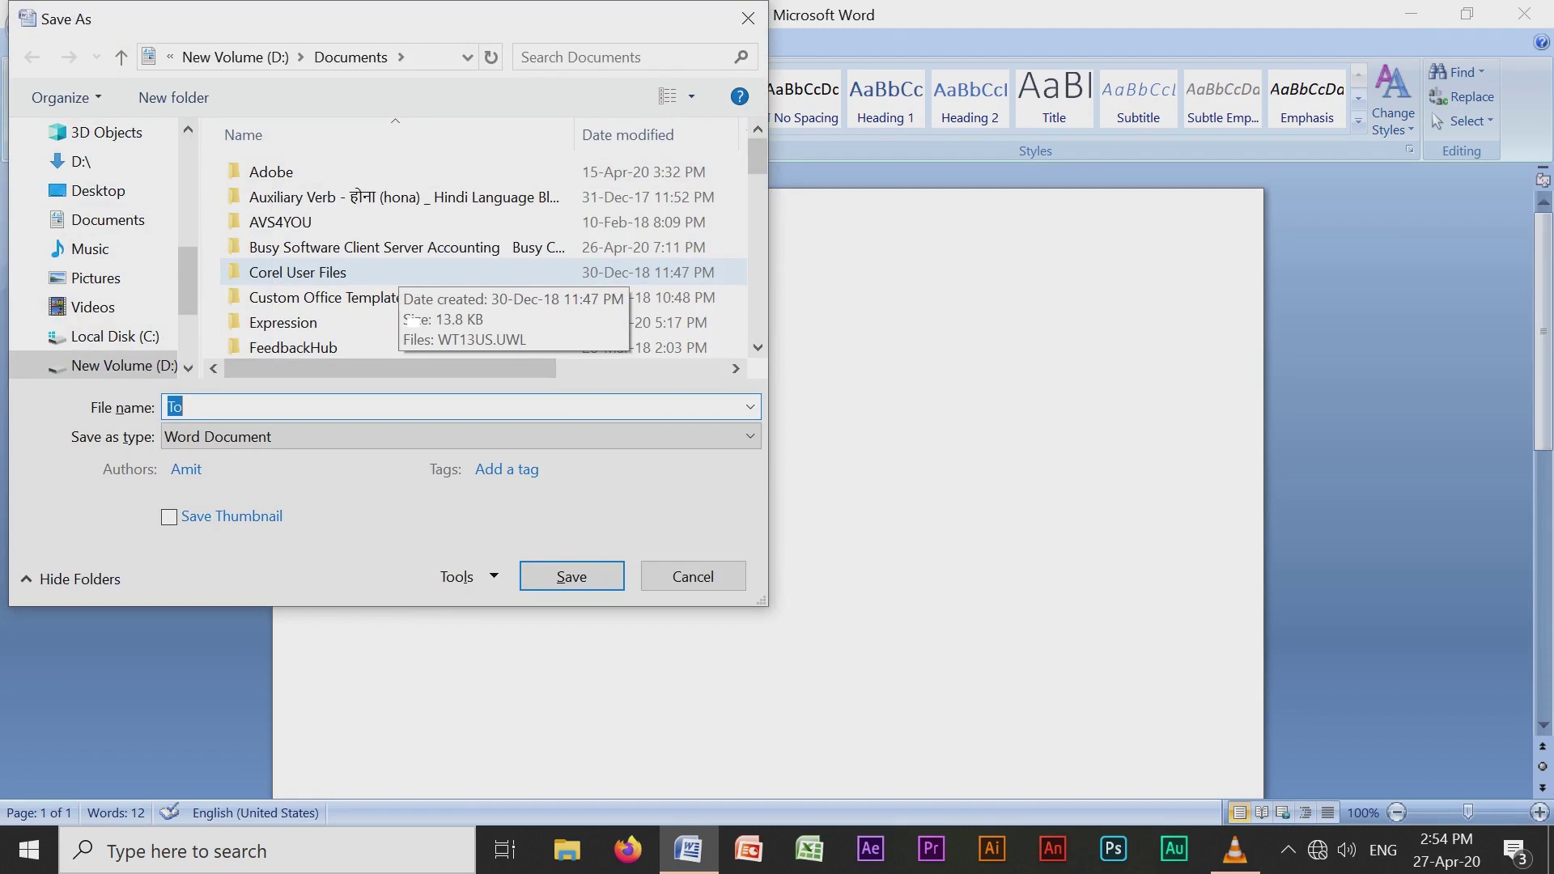
text(Le)
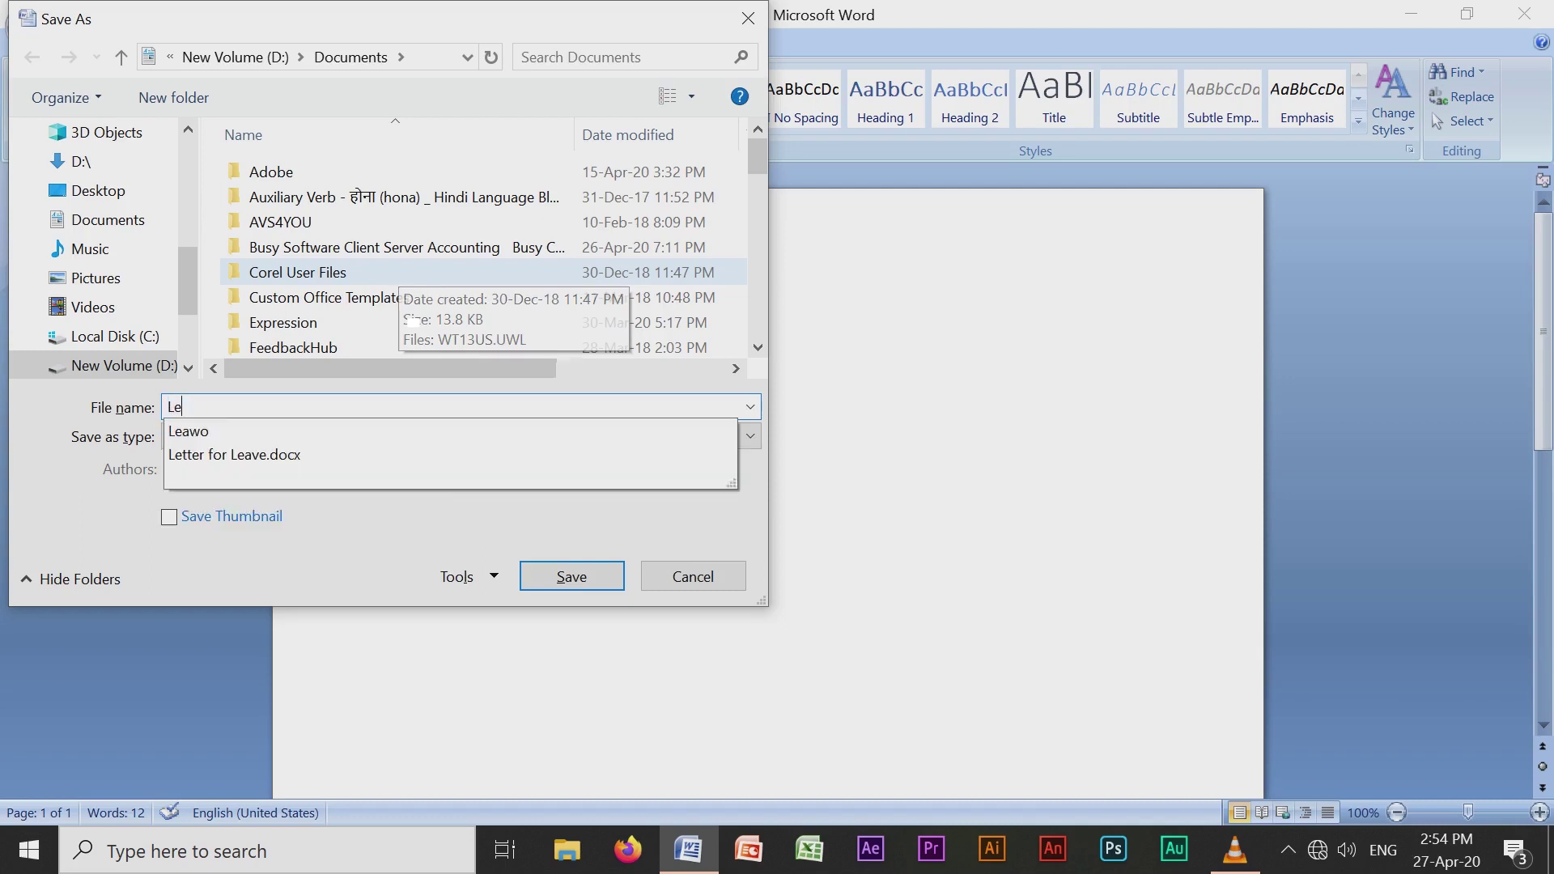
text(tter for )
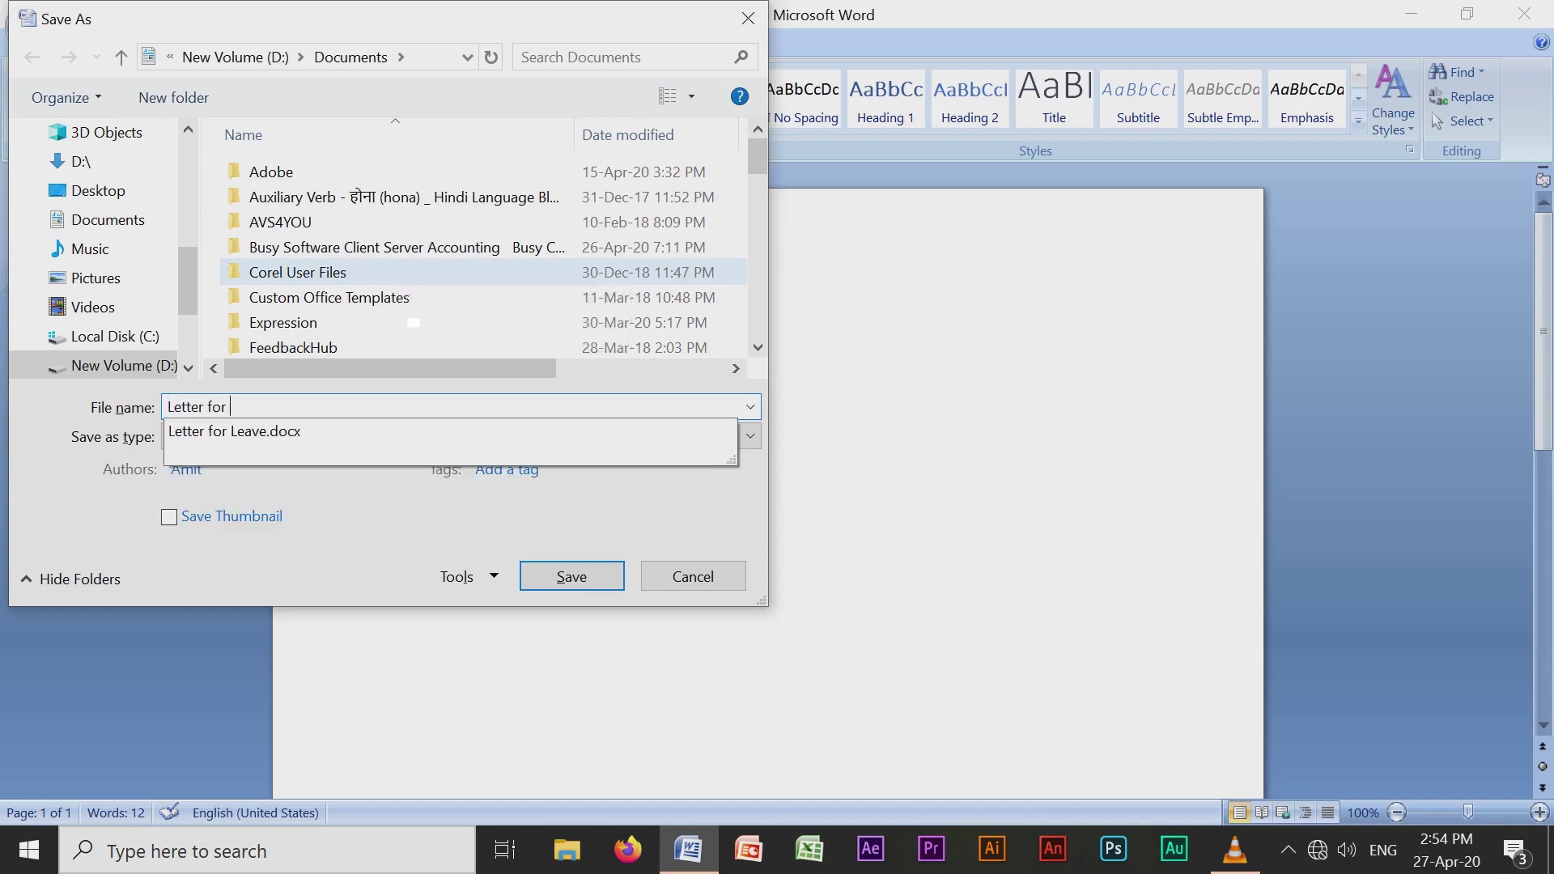
text(leave)
key(Return)
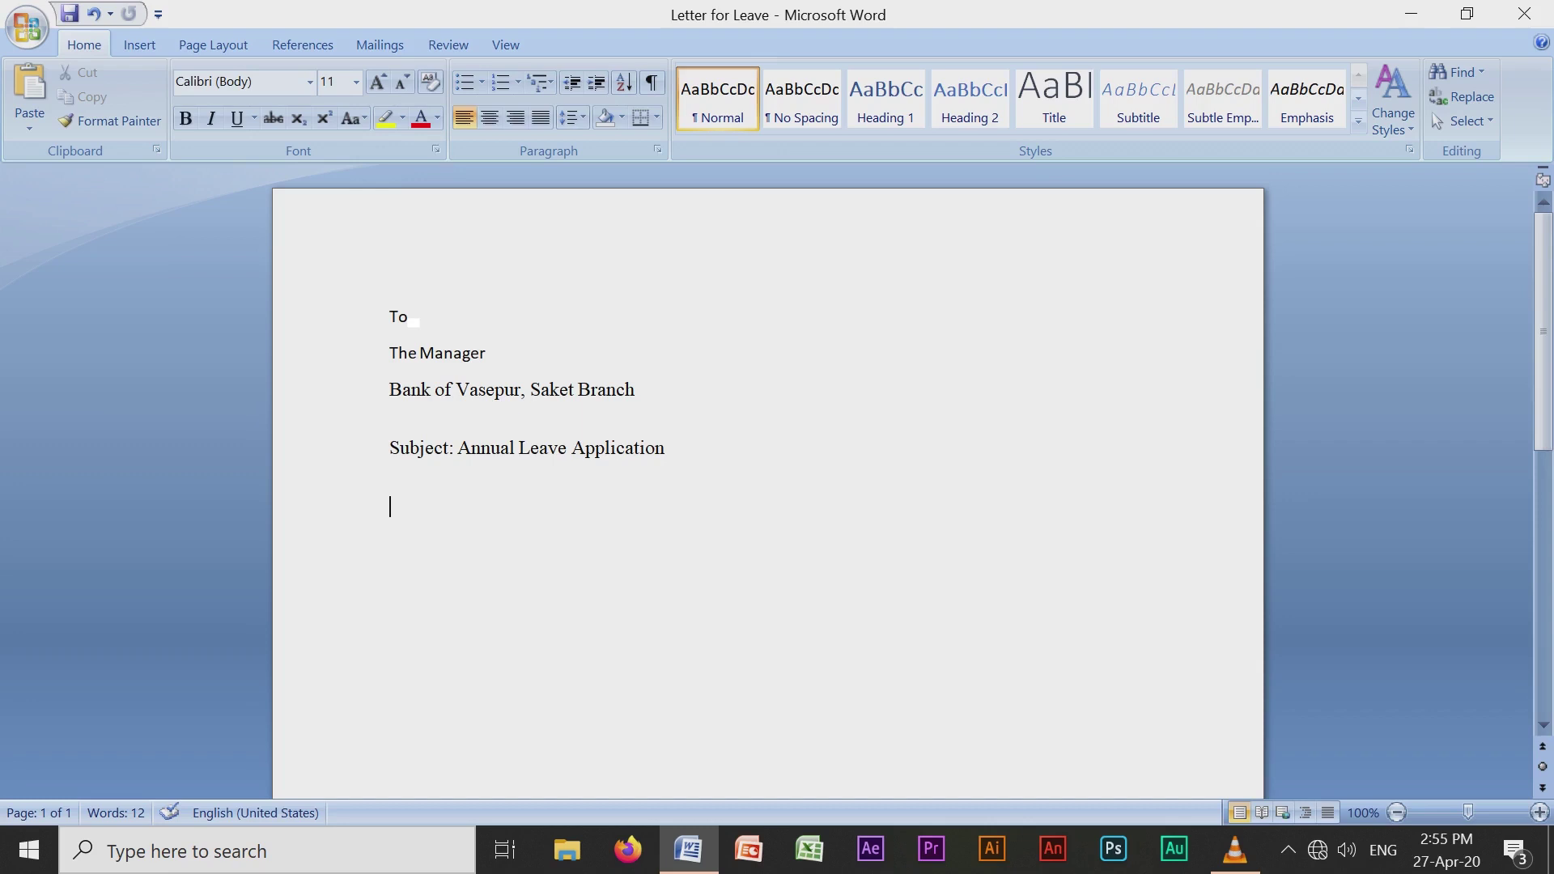
Begin the body with 'dea', then close the Letter for Leave document with Ctrl+W.
text(dear Sir,)
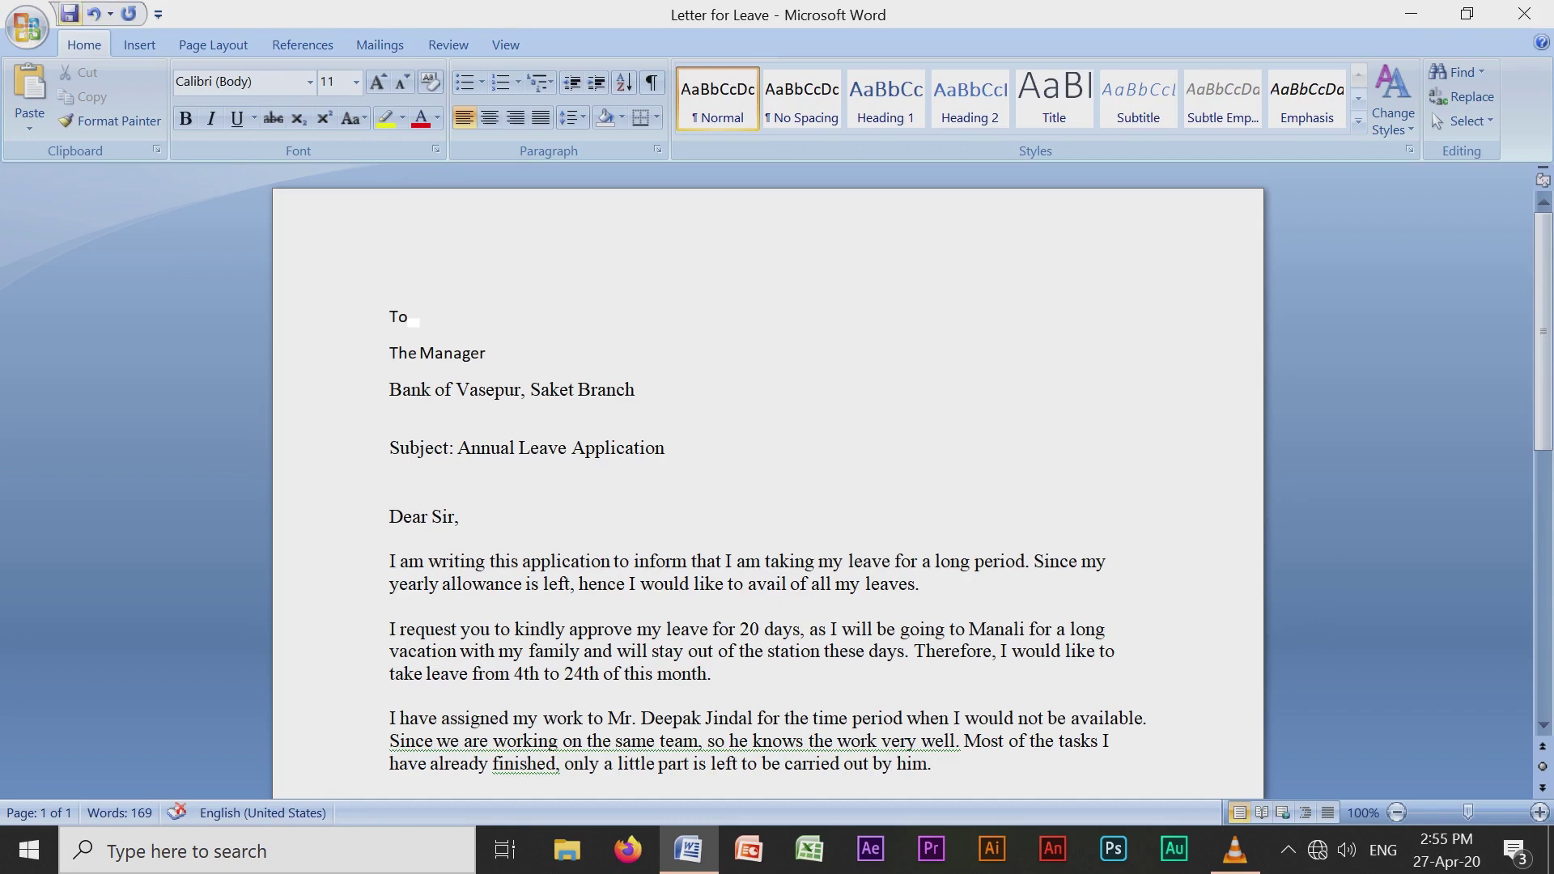
click(27, 27)
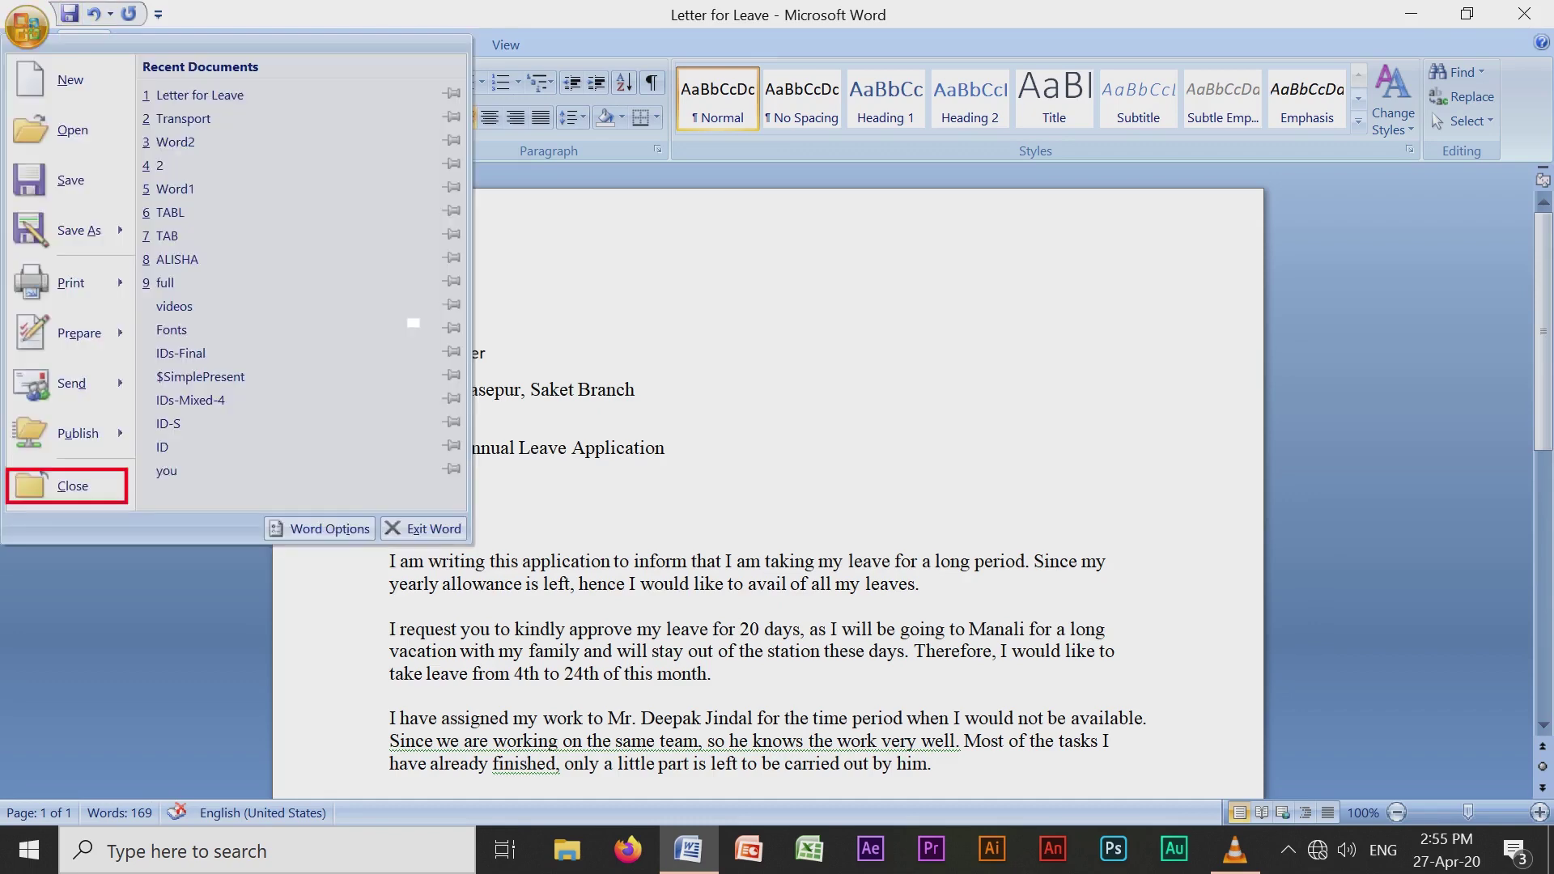
key(ctrl+w)
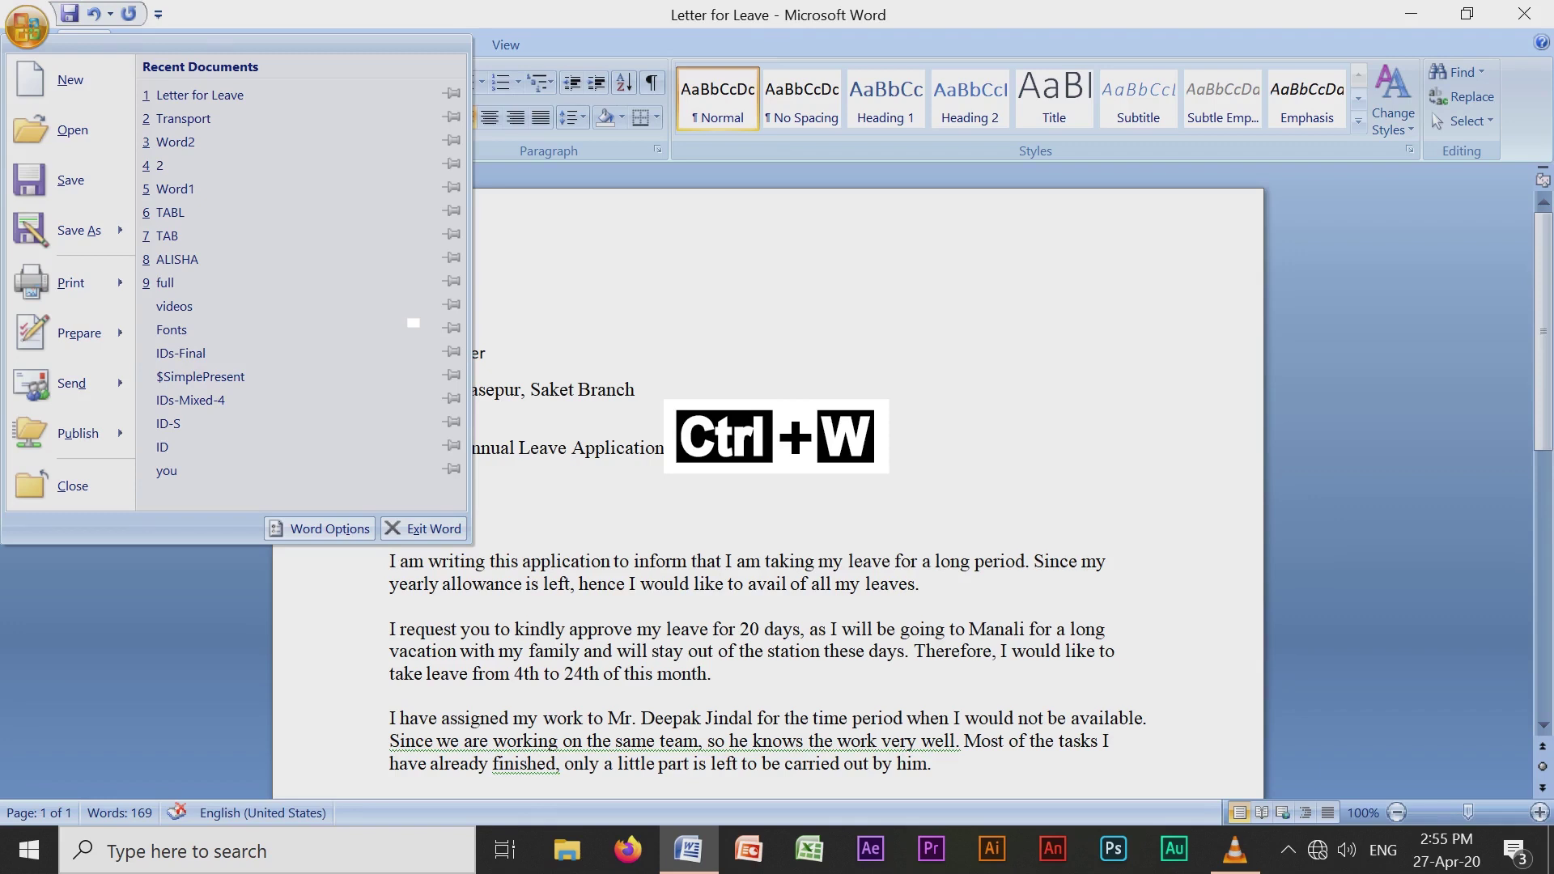
key(c)
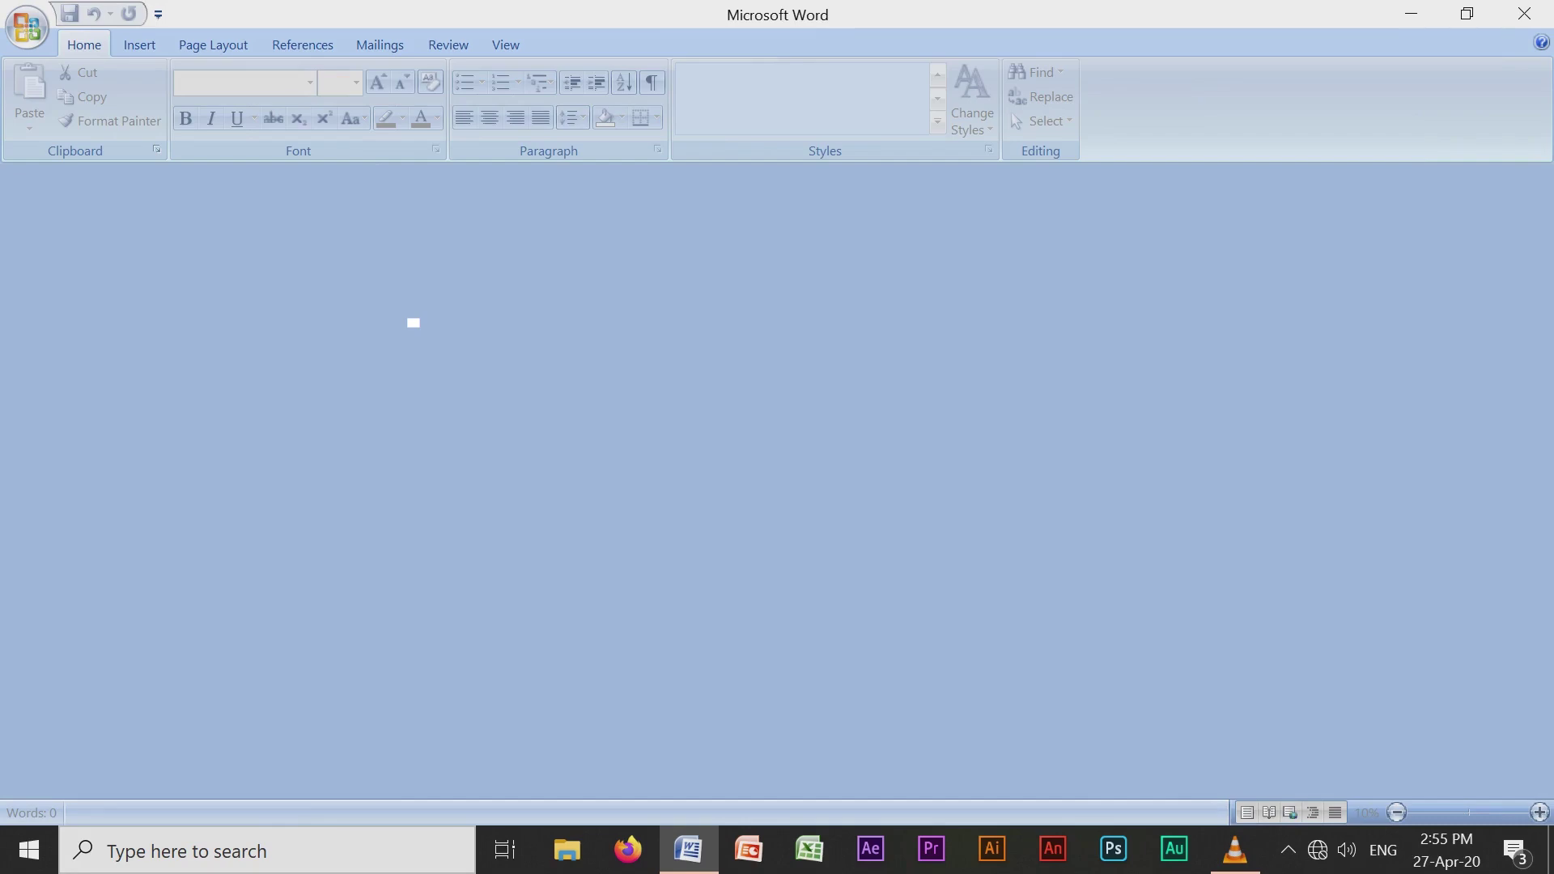
Quit Word, relaunch it from the taskbar, and browse then dismiss the Office menu.
click(1523, 13)
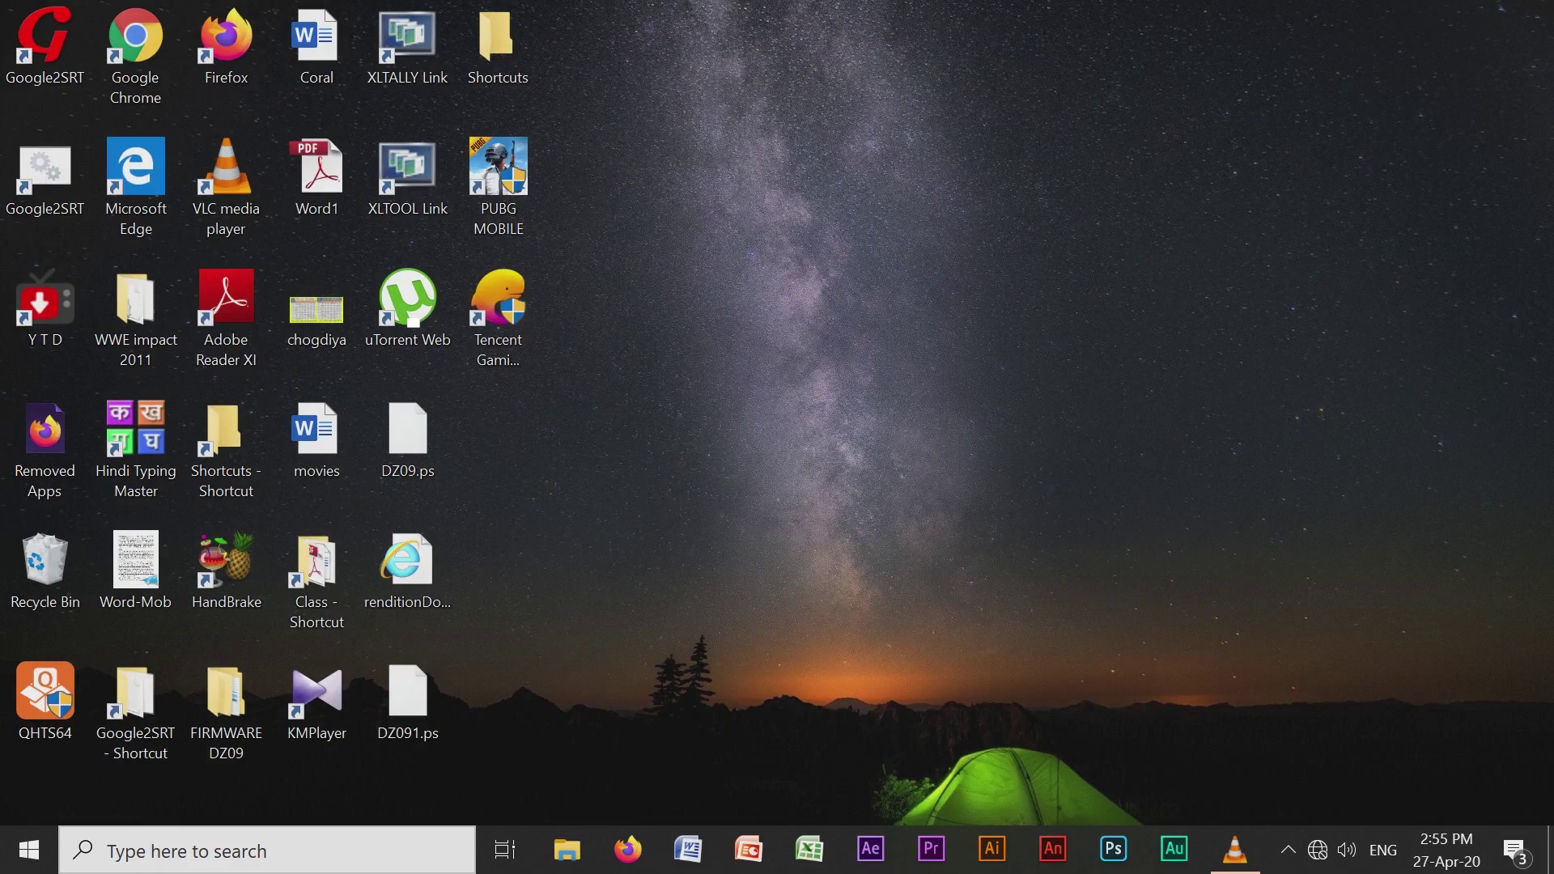
click(688, 849)
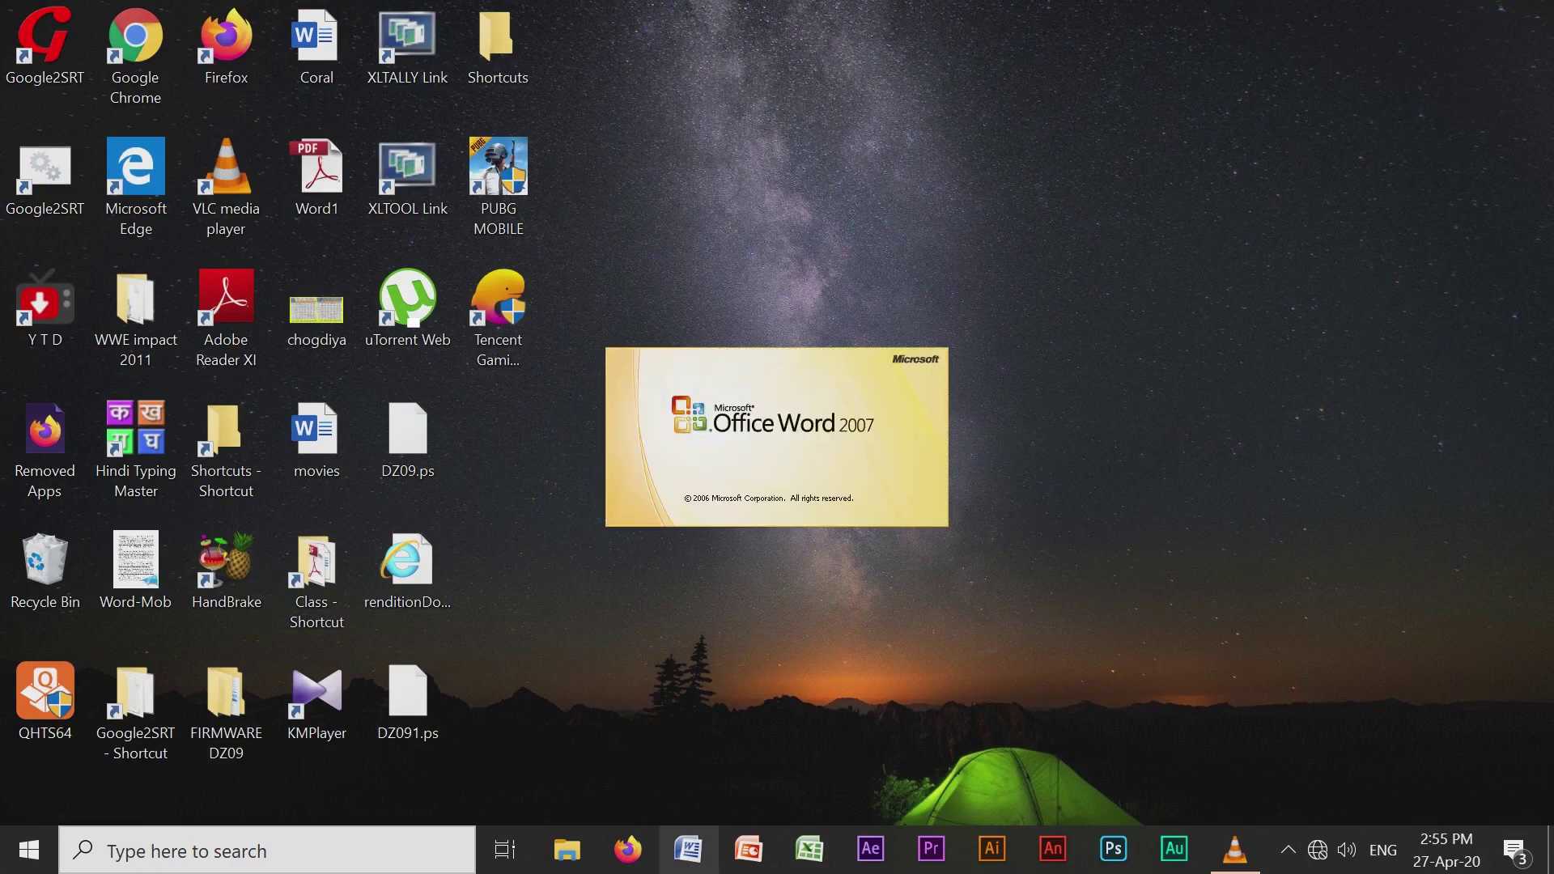
key(alt+f)
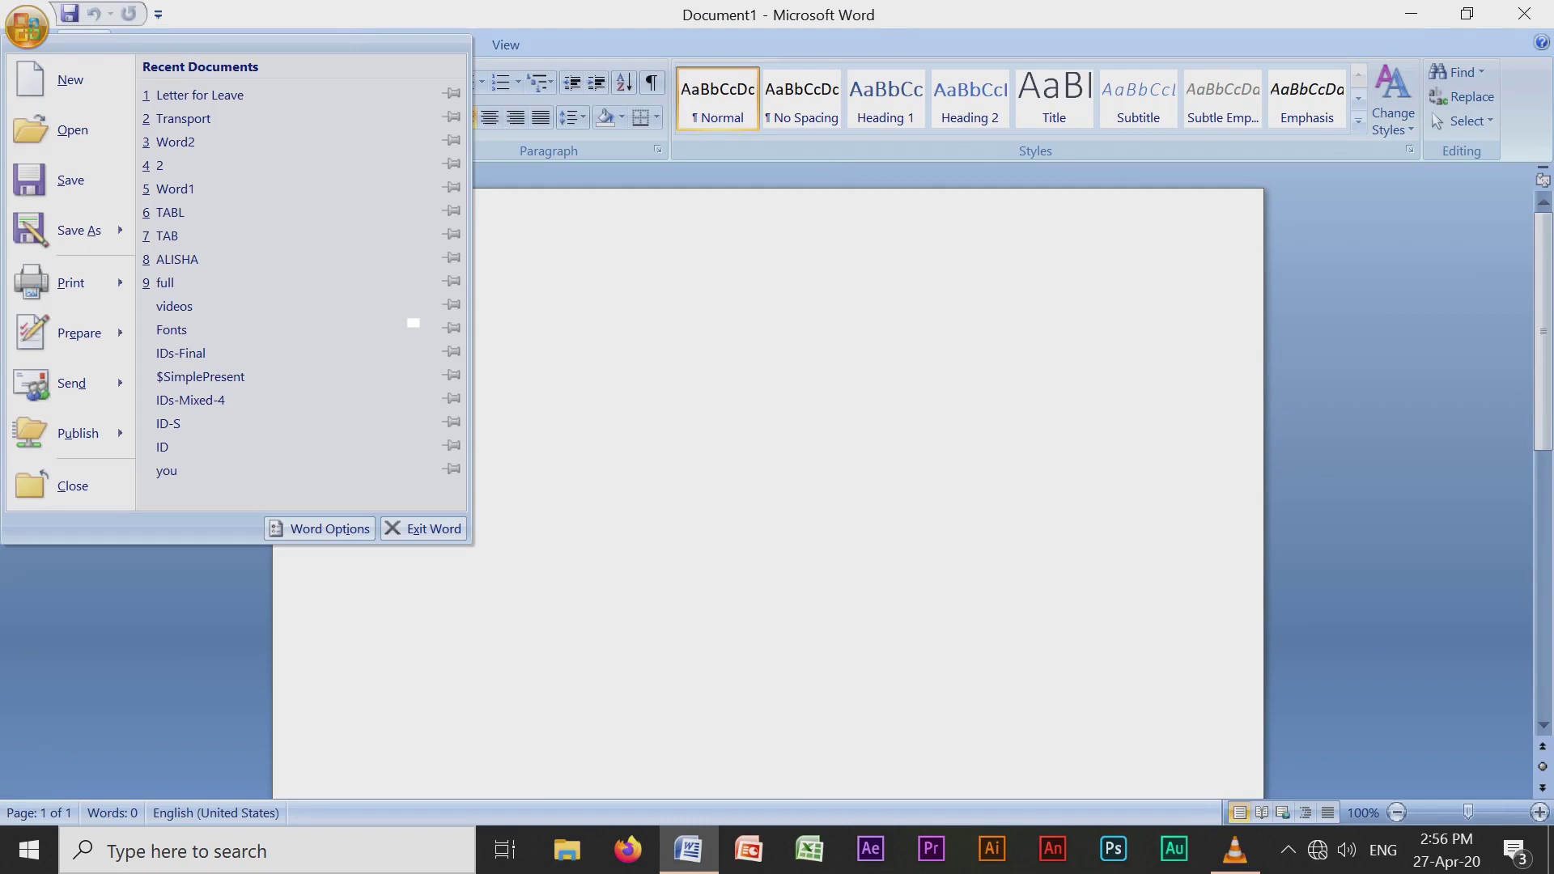
key(Right)
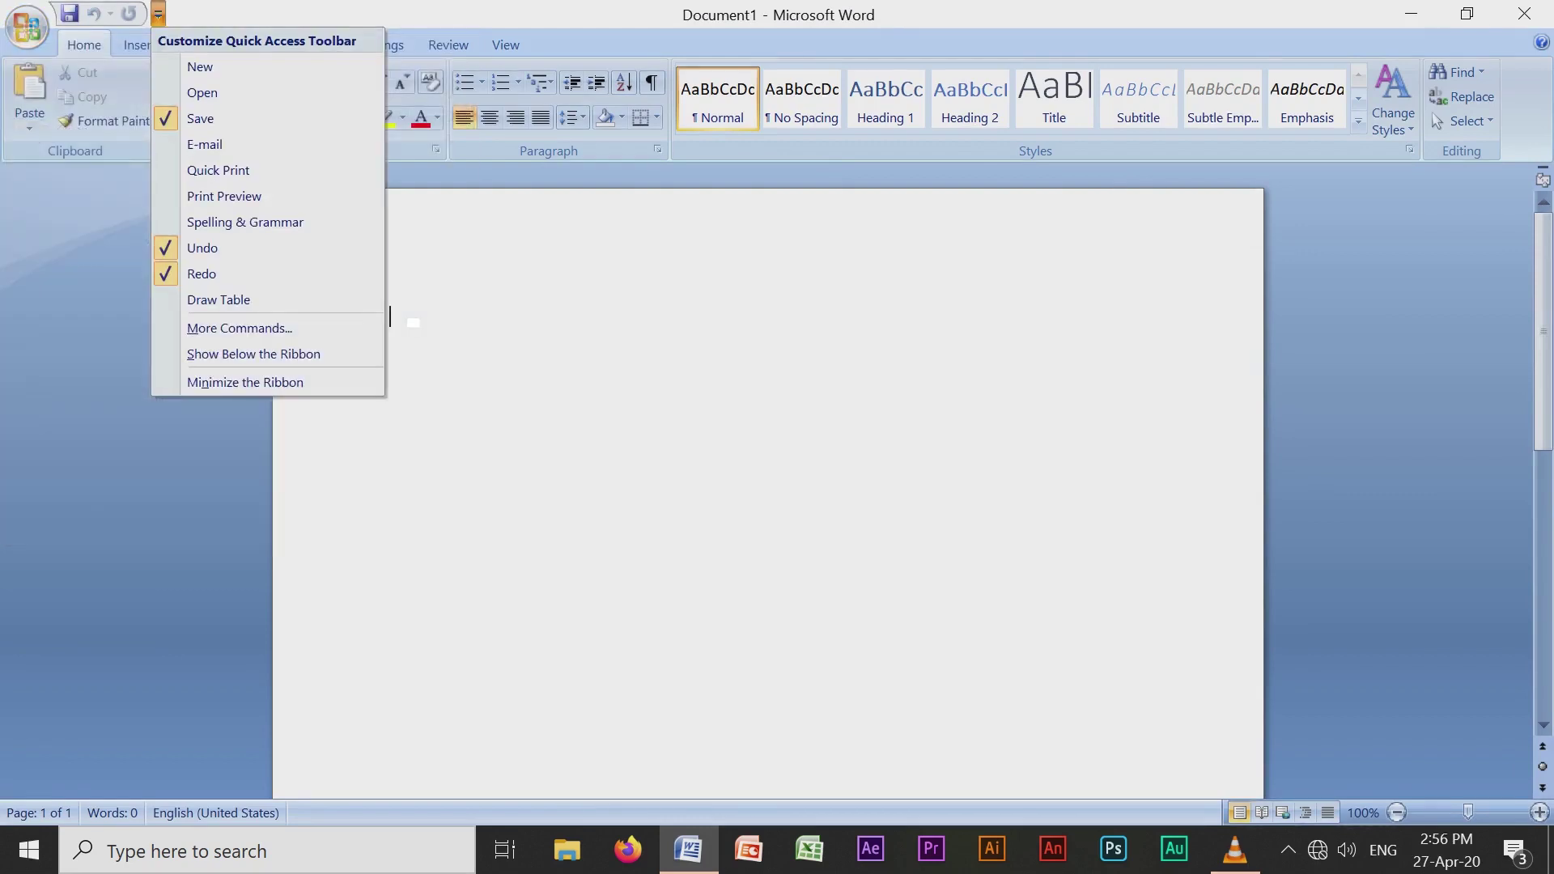
key(Down)
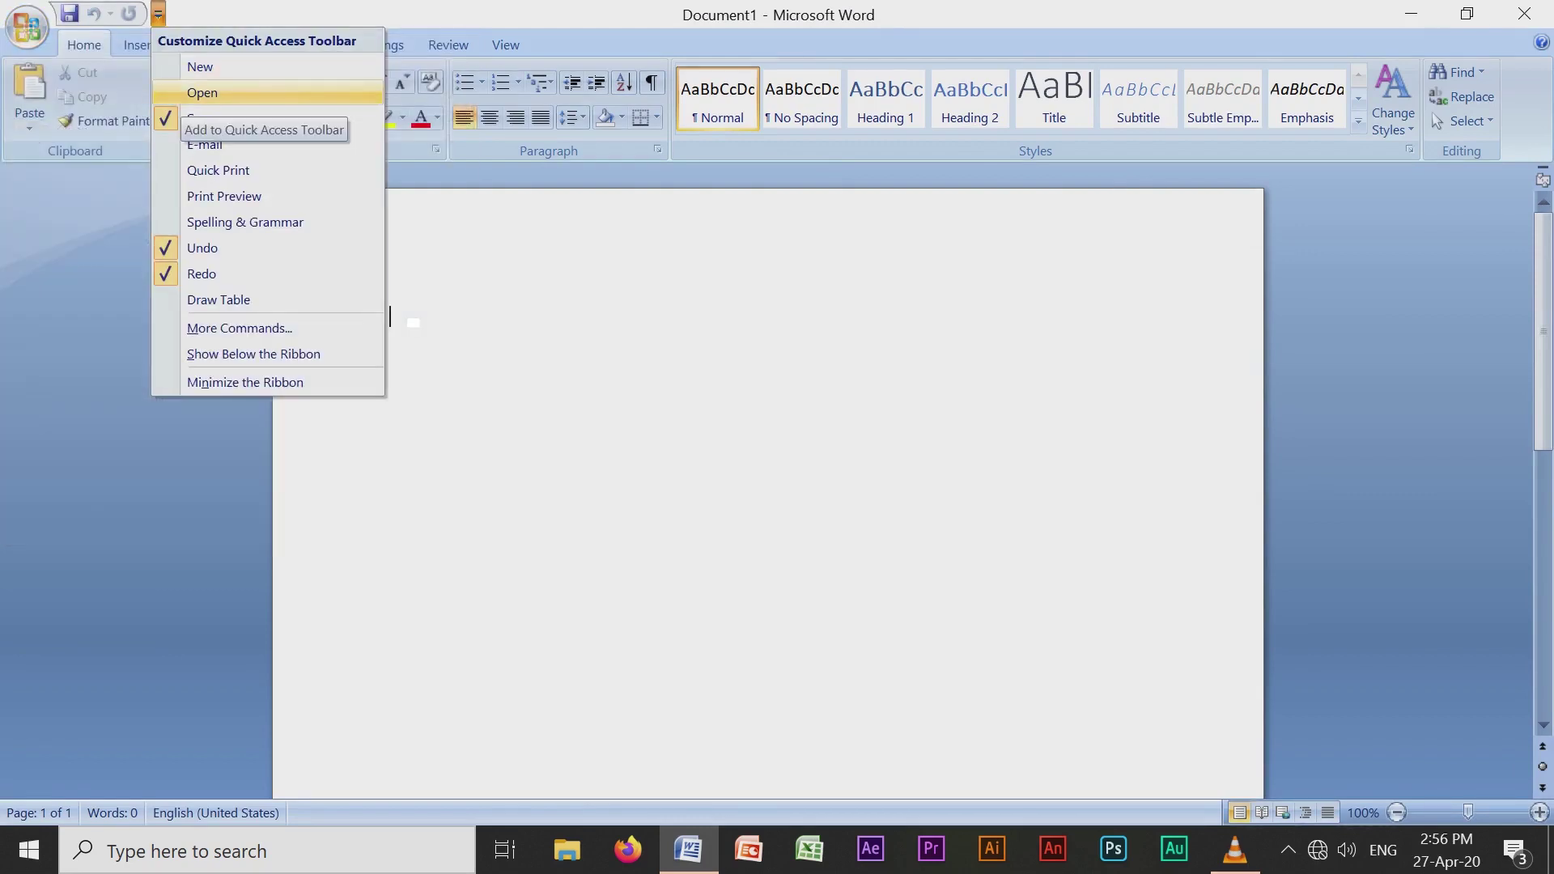
key(Escape)
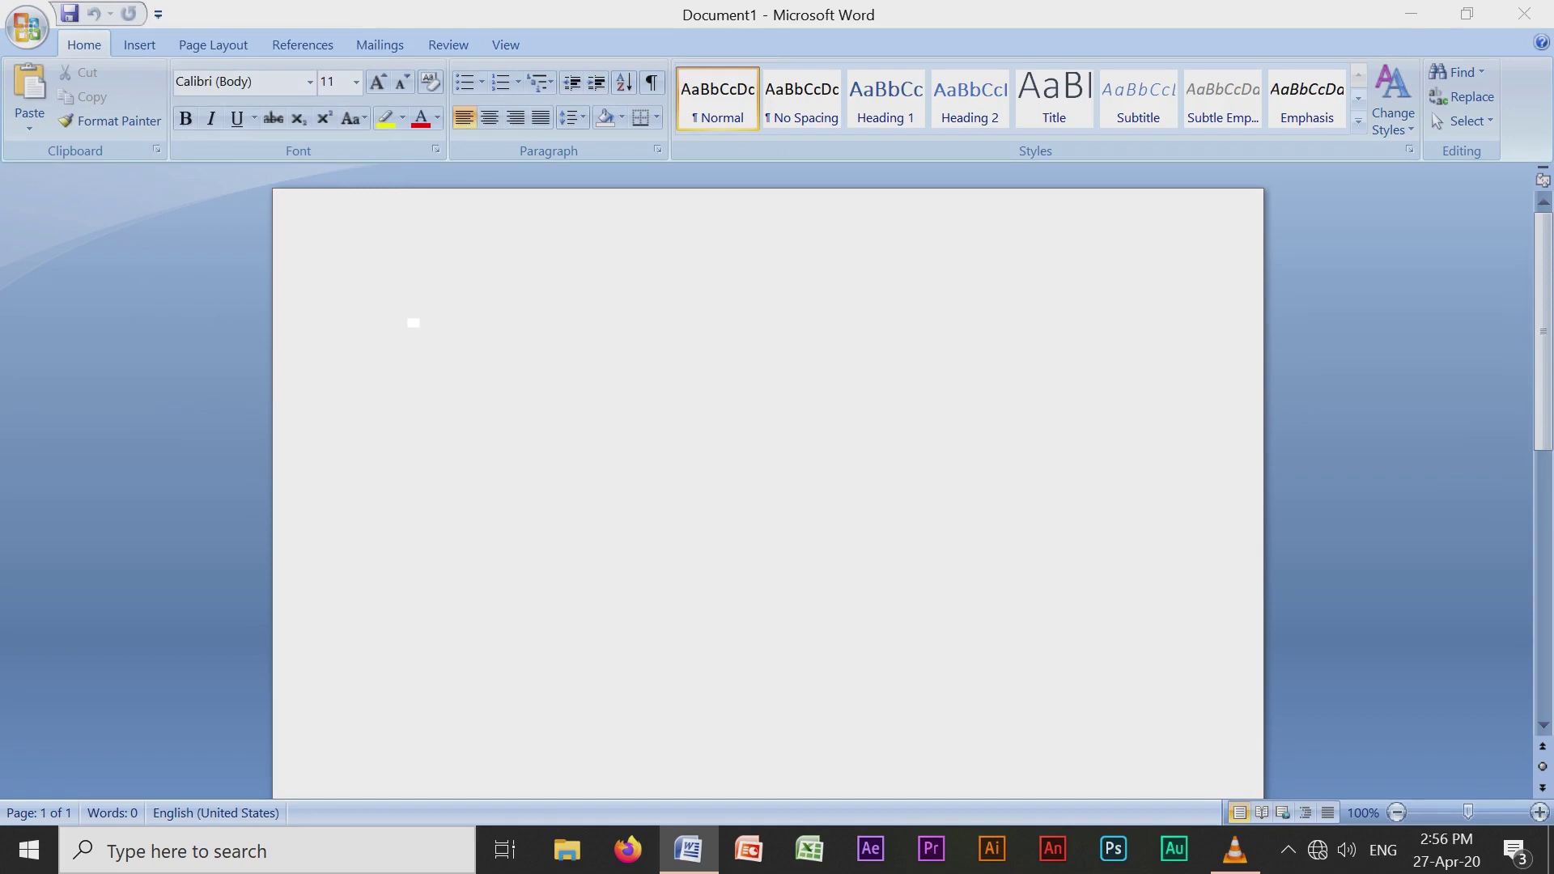
Reopen the saved 'Letter for Leave.docx' document from the Open dialog.
key(ctrl+o)
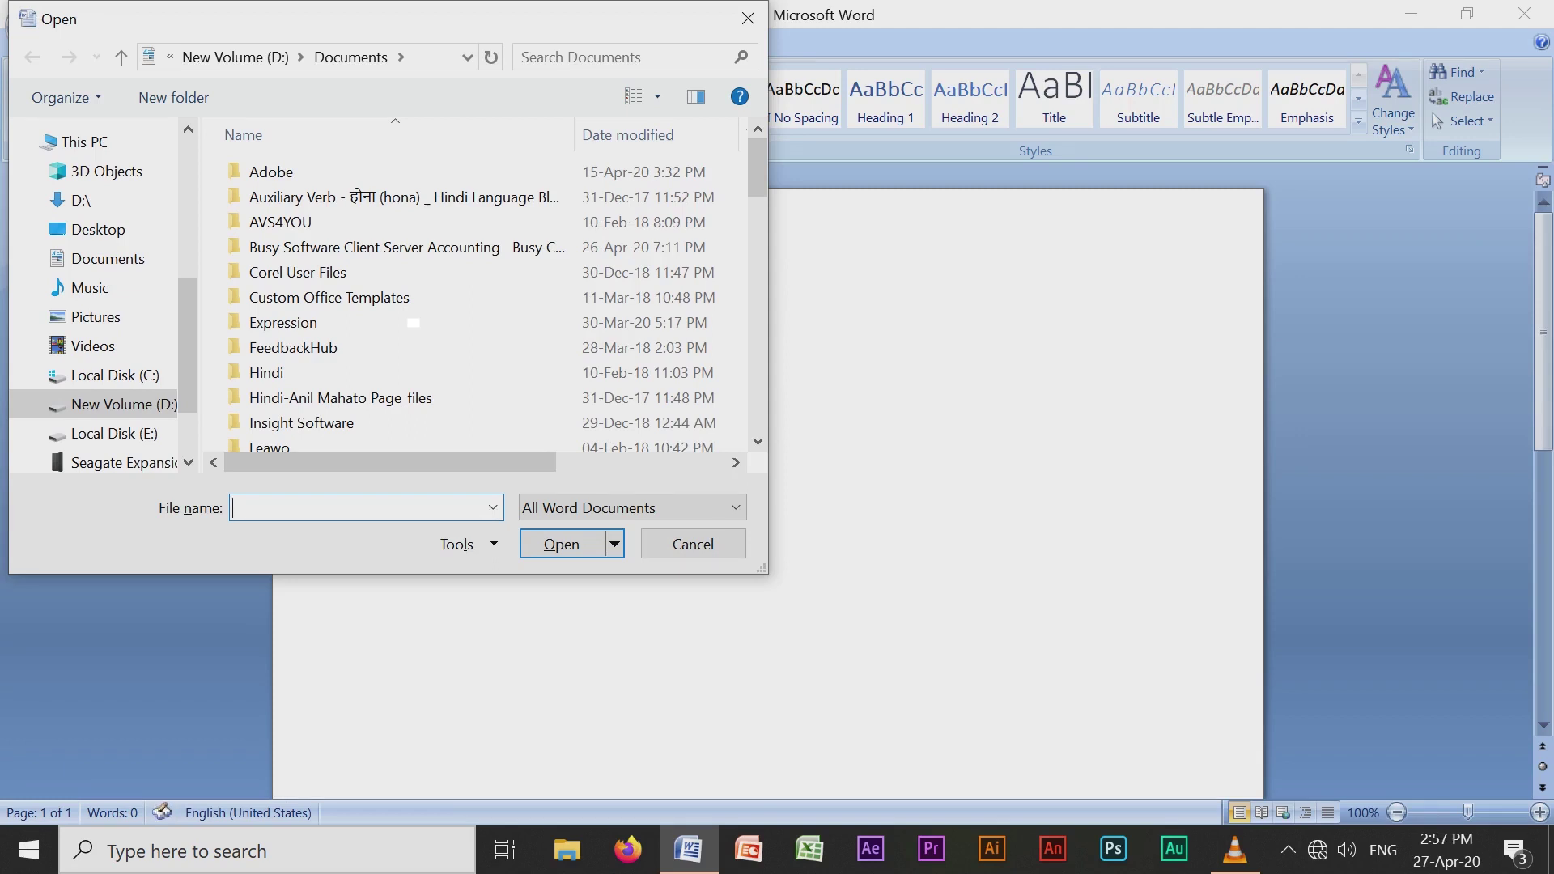
text(let)
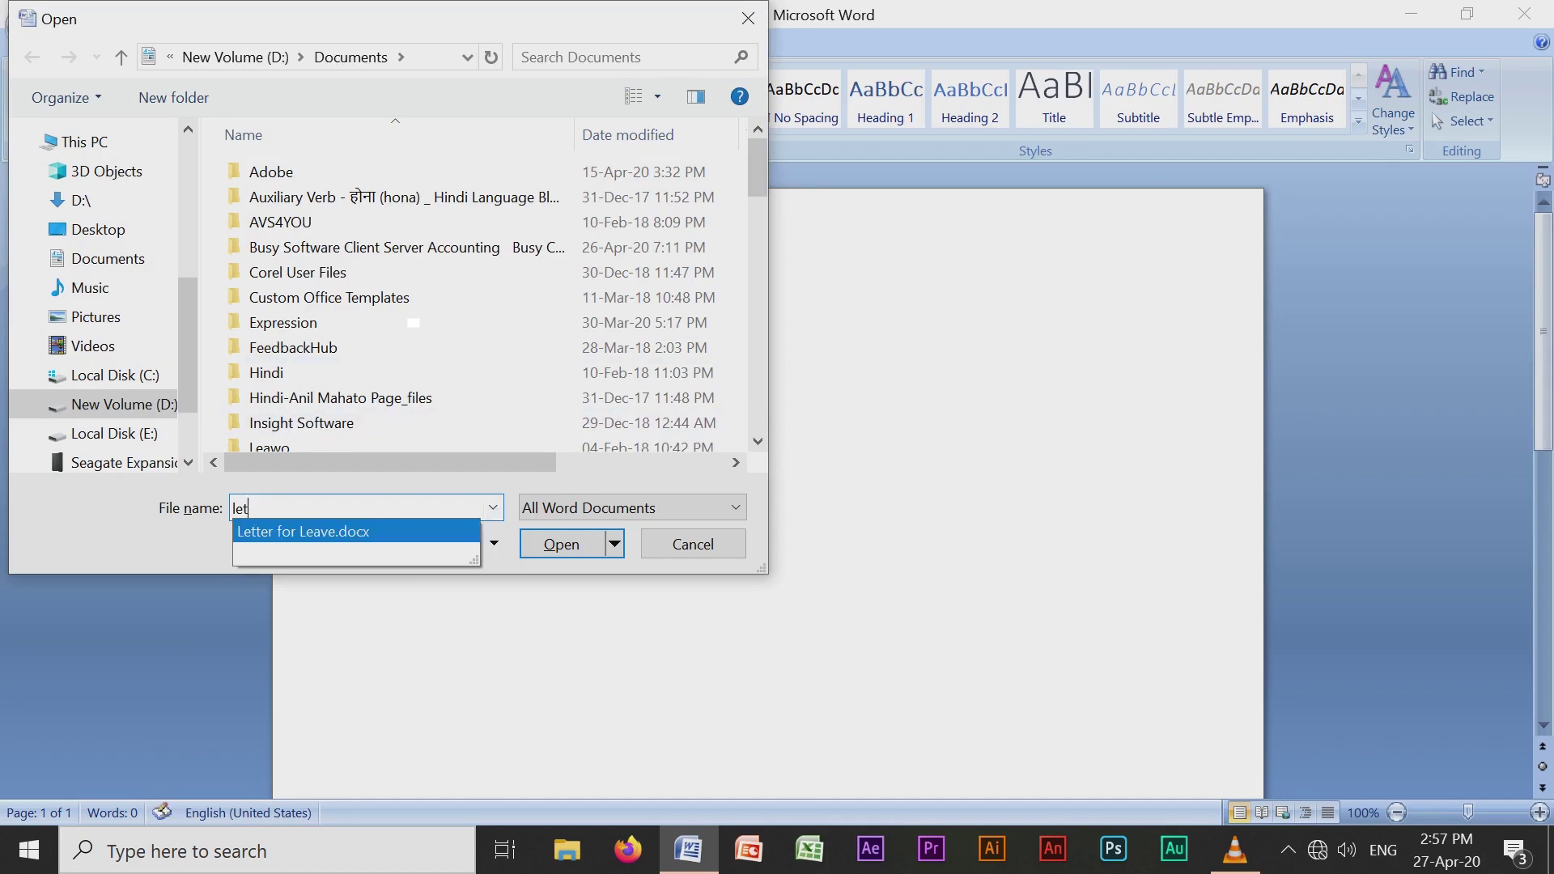
key(Return)
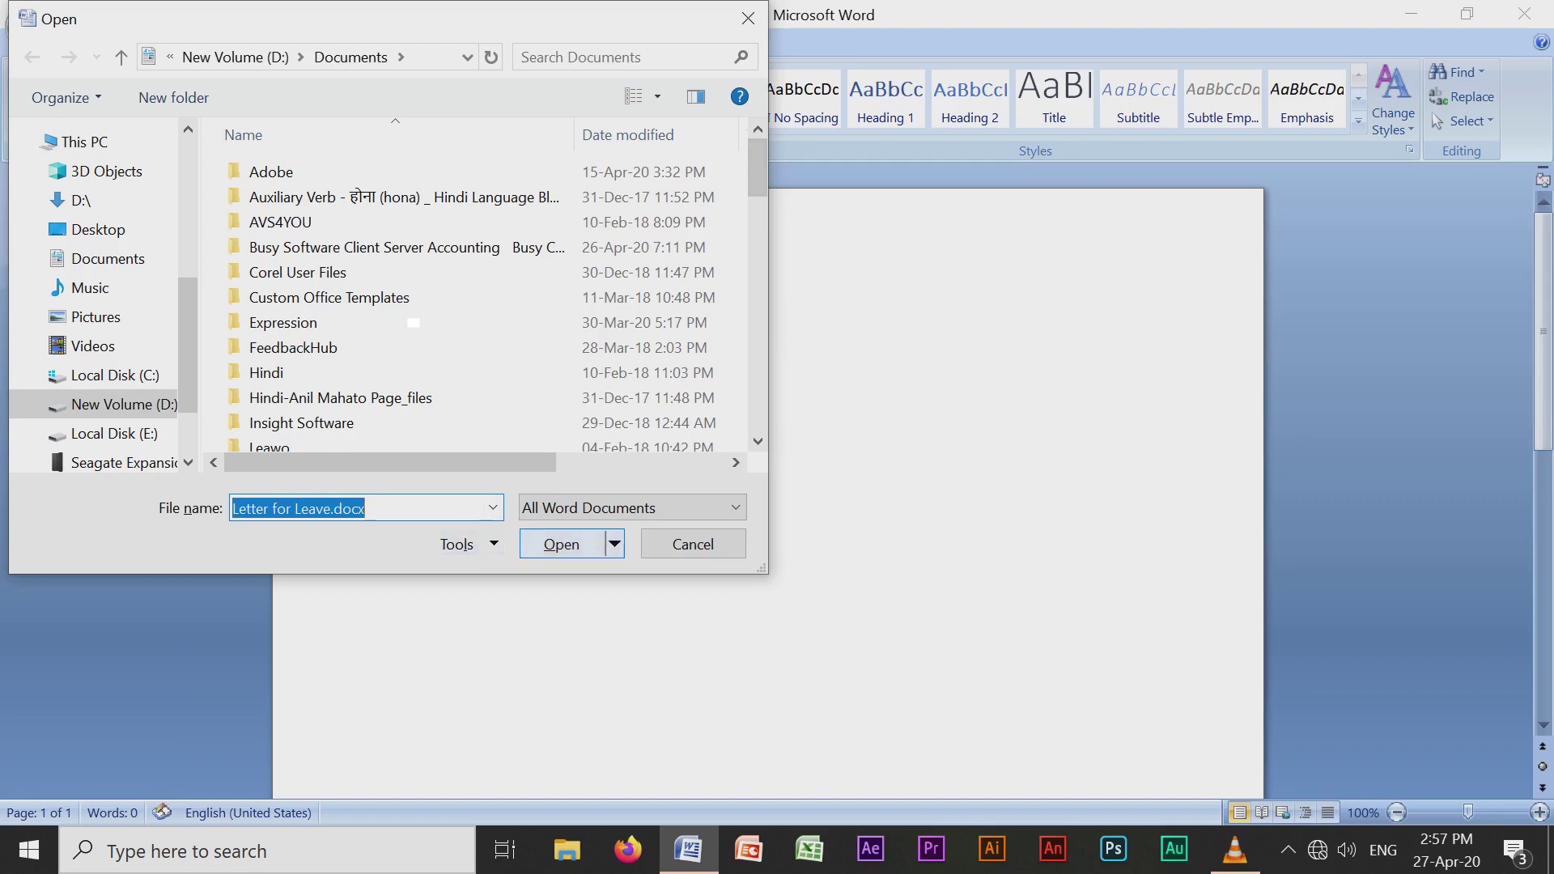
click(562, 544)
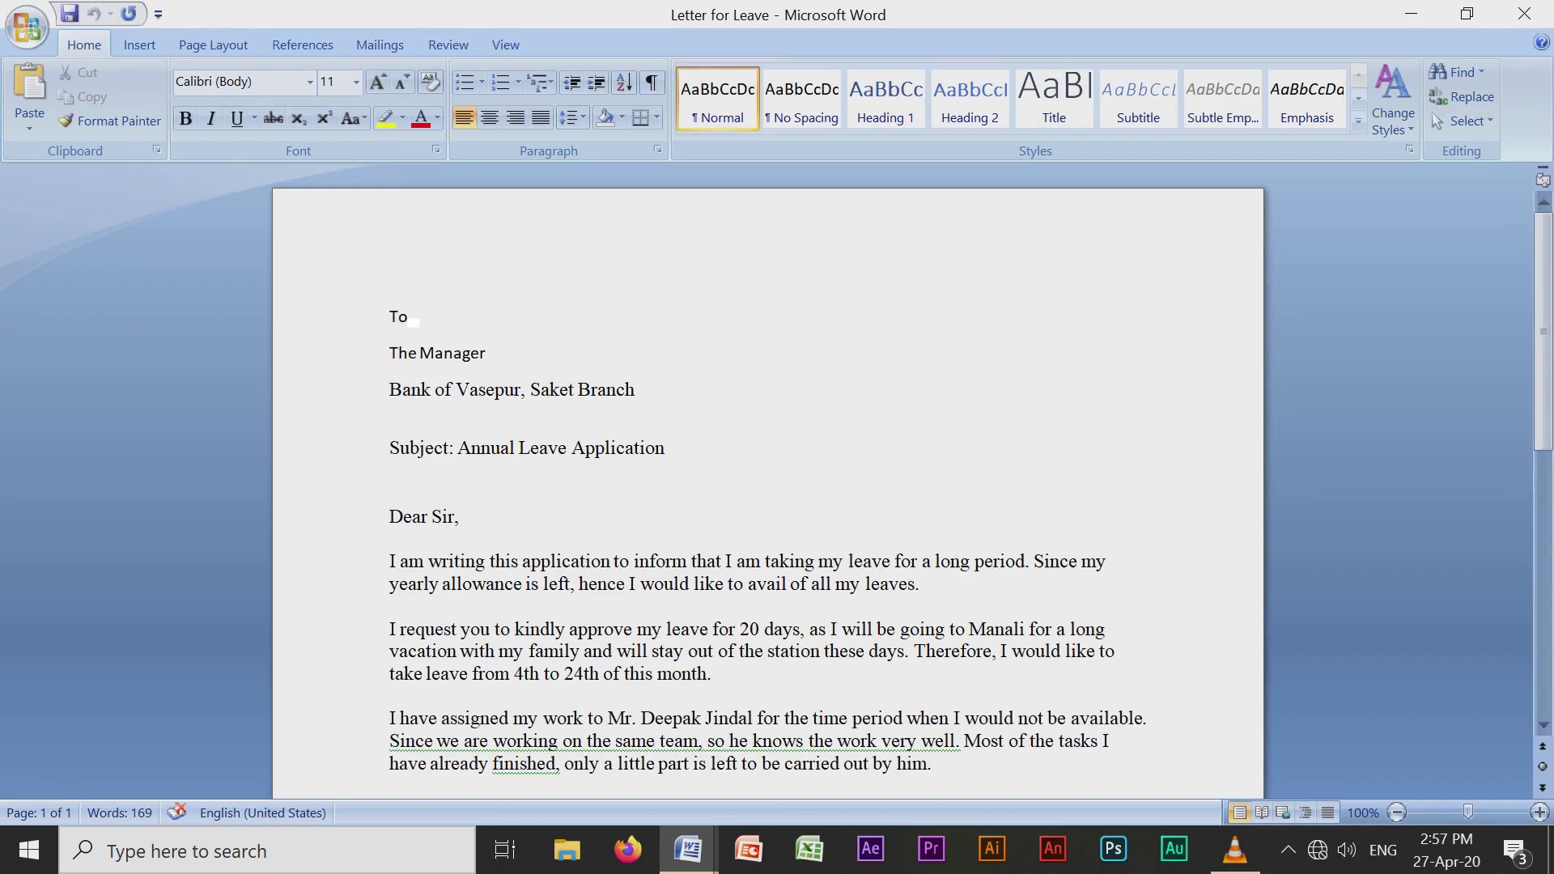
Add a comma after 'To' on the letter's first line.
text(,)
key(Home)
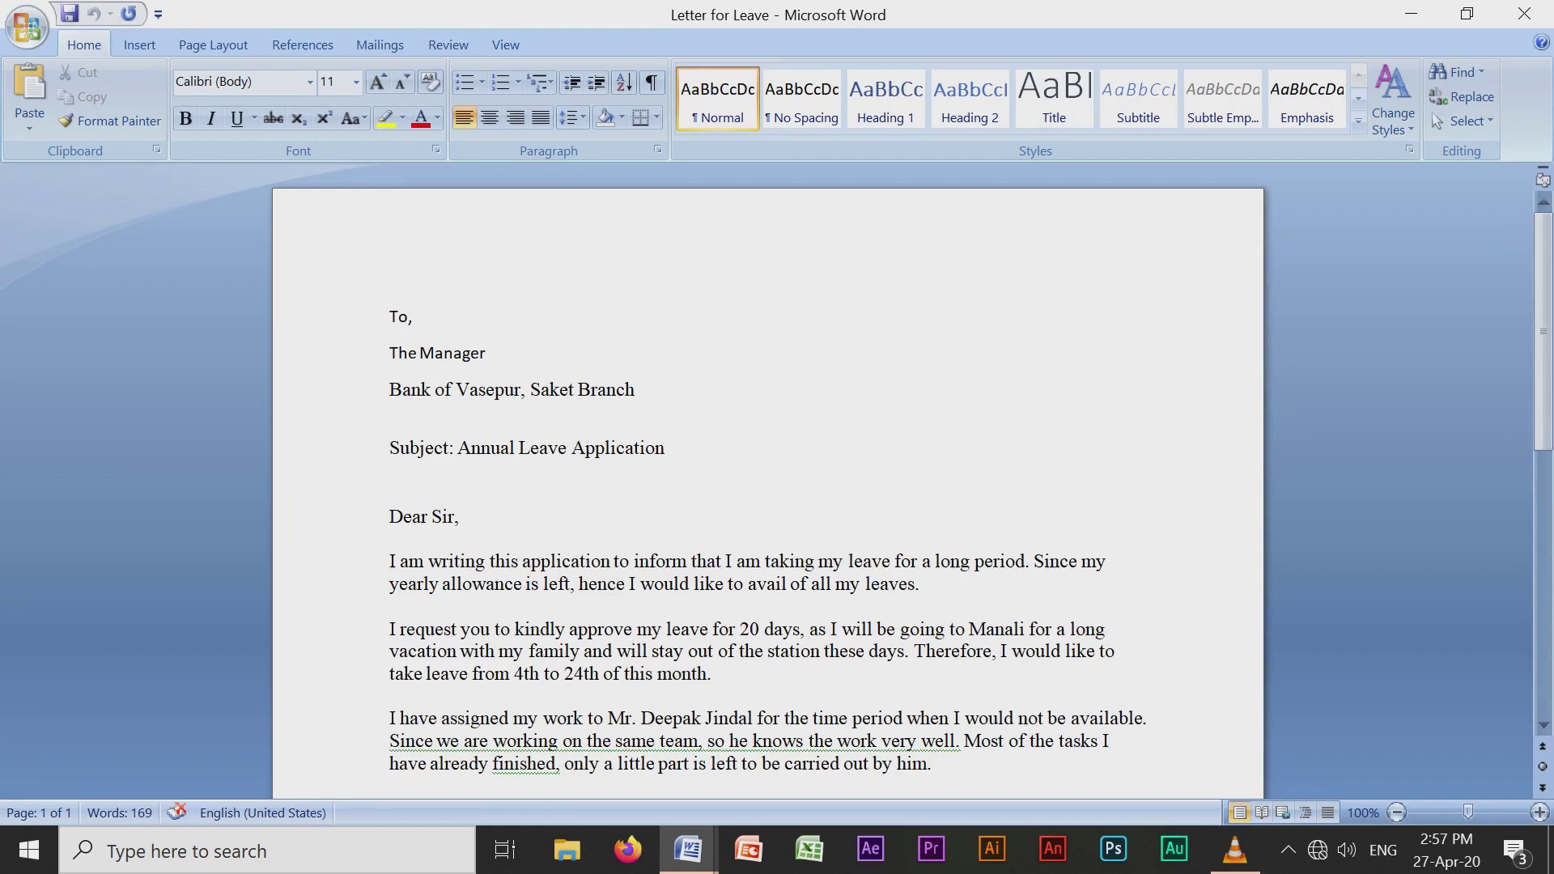